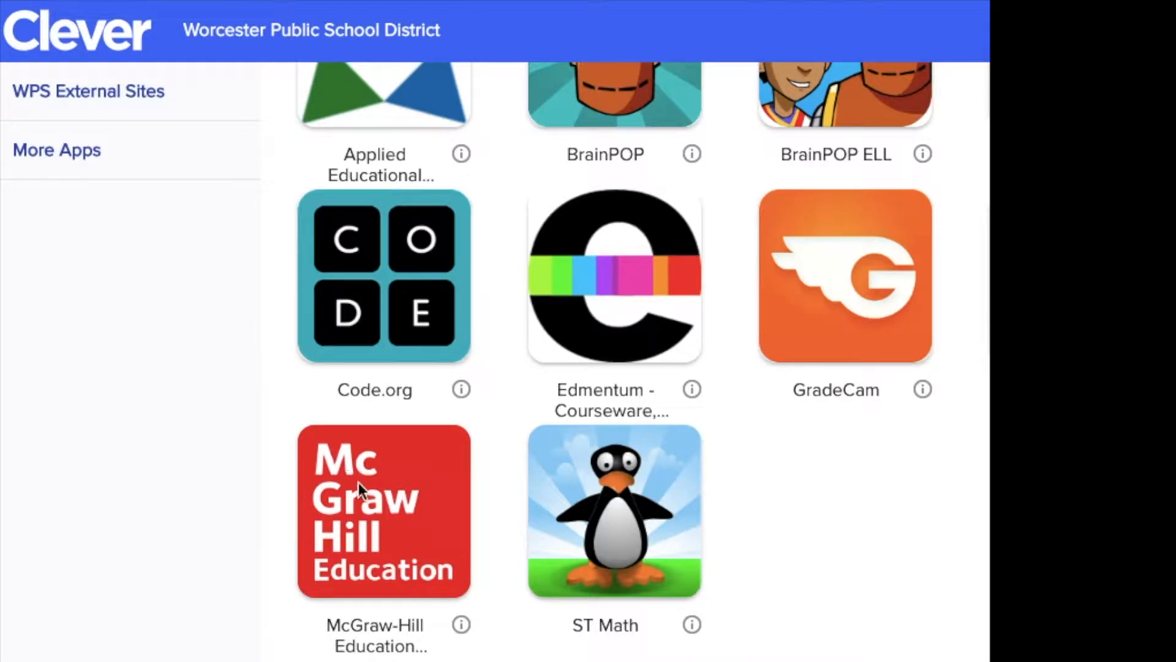
# - Open McGraw-Hill Education's Massachusetts iScience Grade 7 Teacher Edition and launch its eAssessment engine from the Assessment resources
pyautogui.click(385, 506)
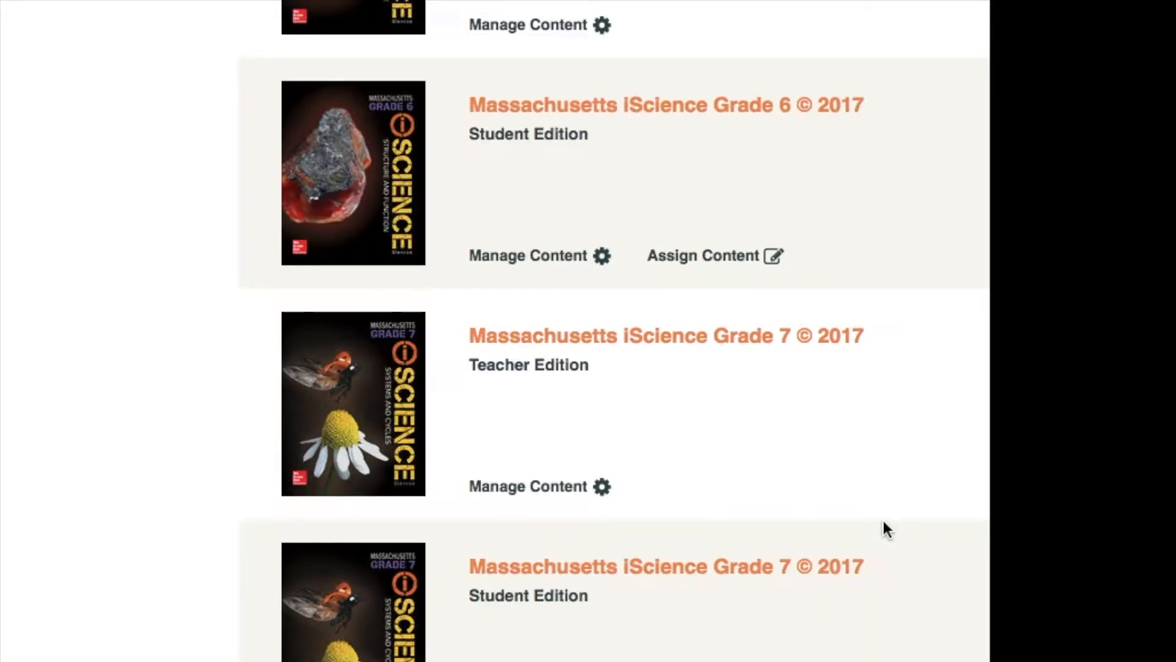
pyautogui.click(531, 343)
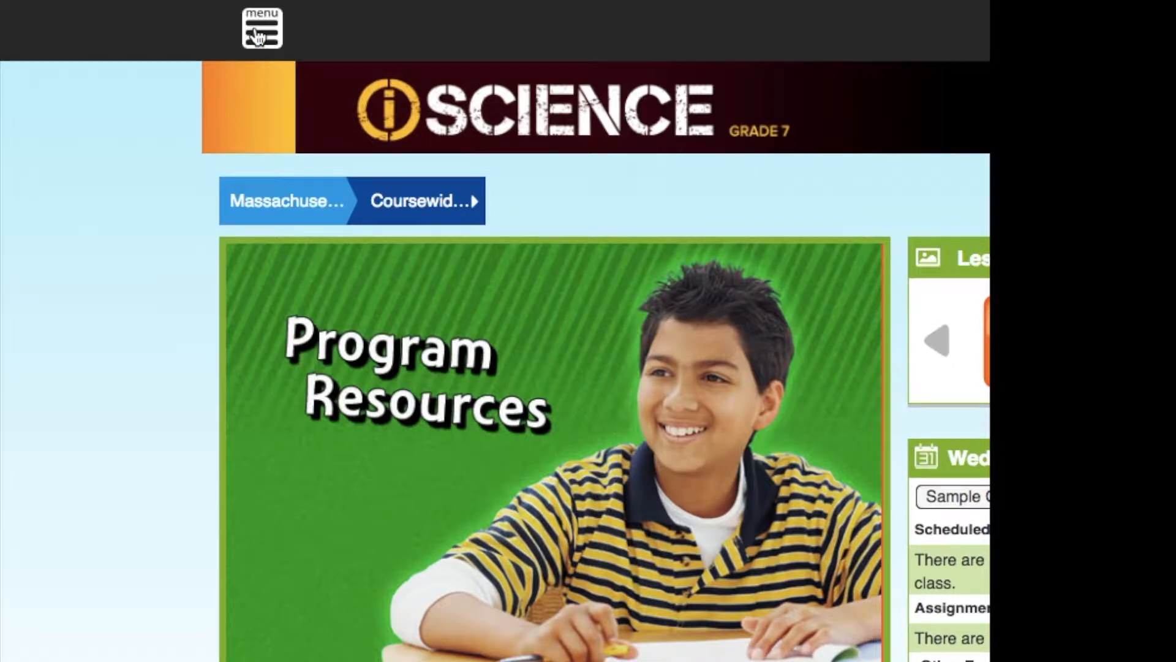
pyautogui.click(258, 36)
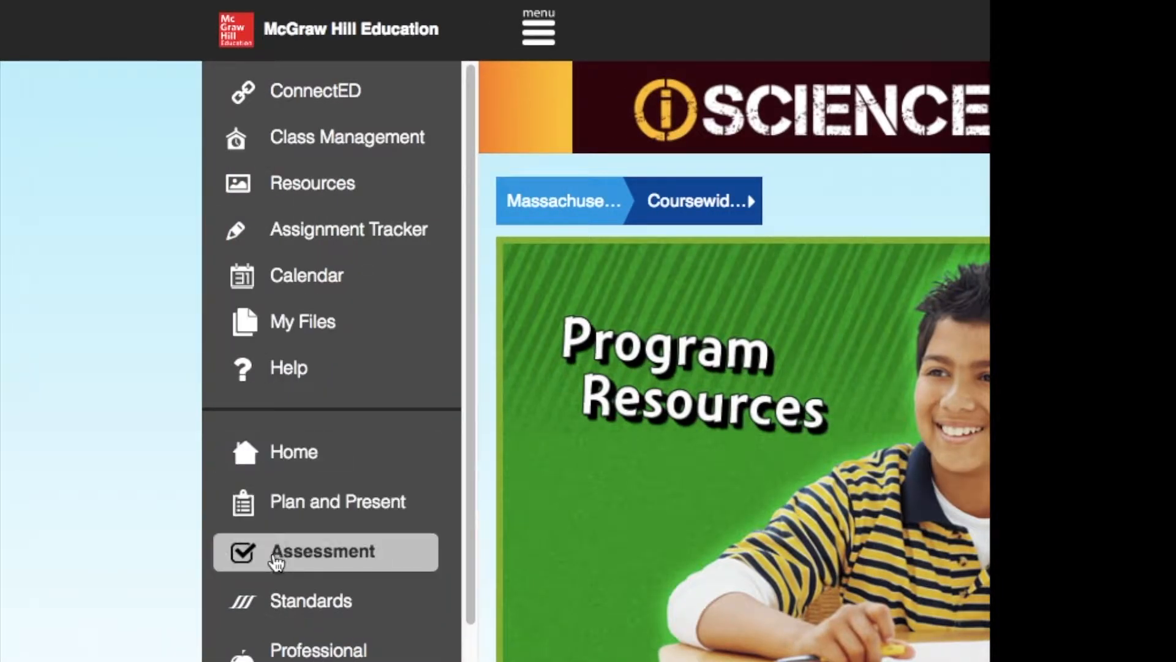
pyautogui.click(275, 558)
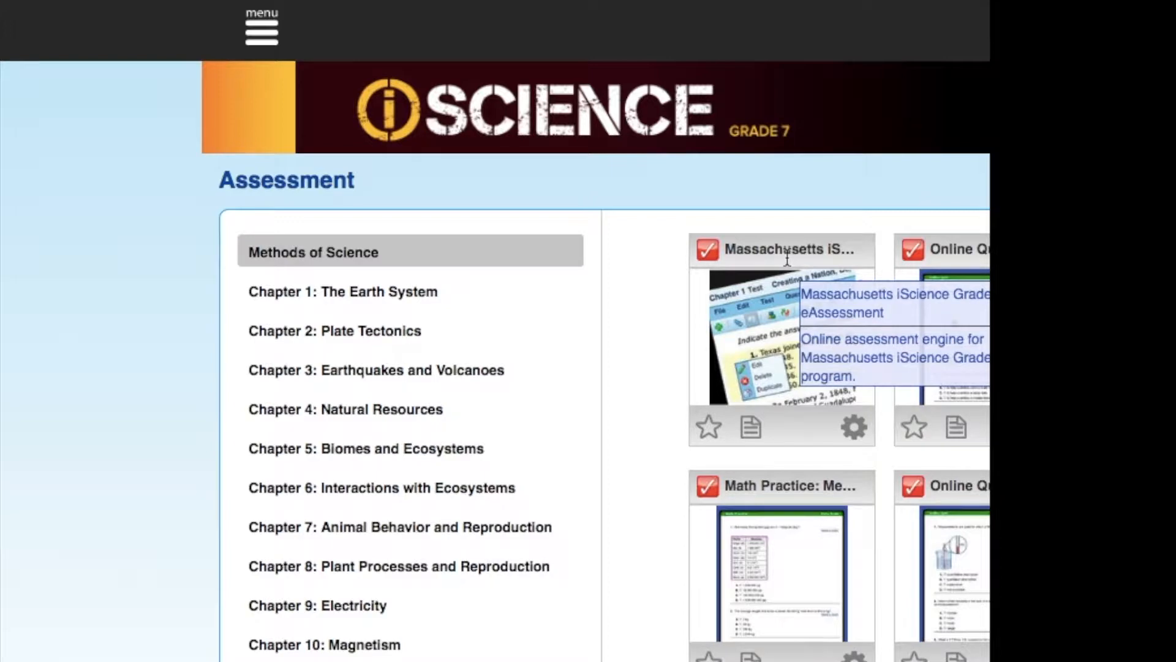
pyautogui.click(785, 350)
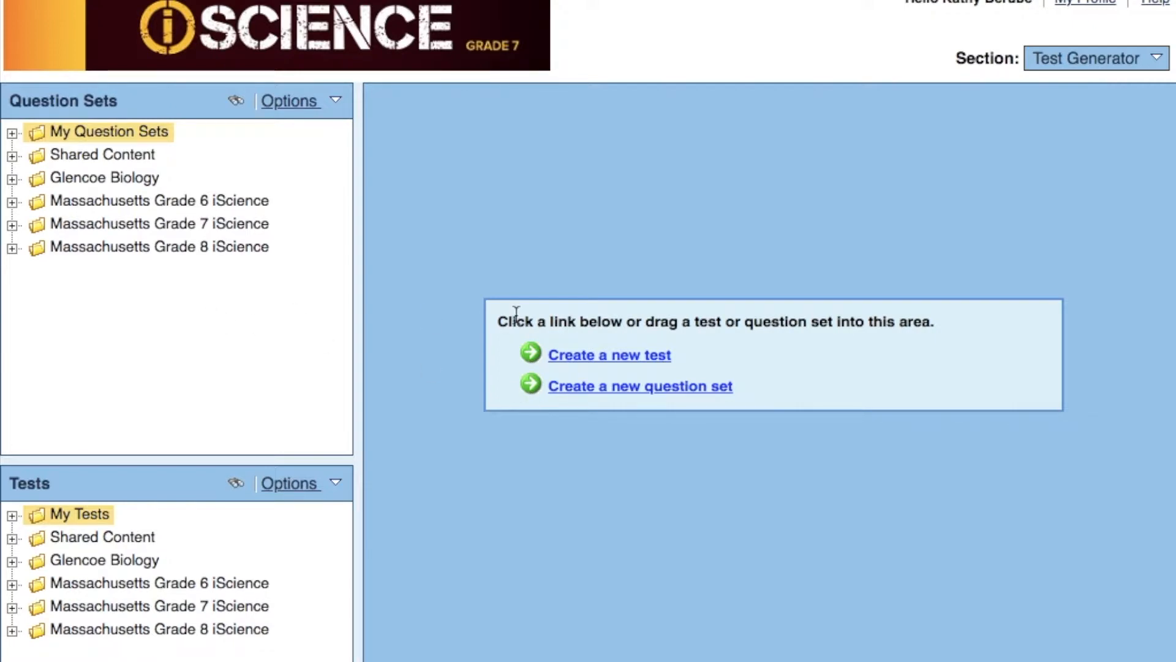
# - Start a new test titled "Practice Test" in My Tests, with questions randomly selected by question type
pyautogui.click(591, 355)
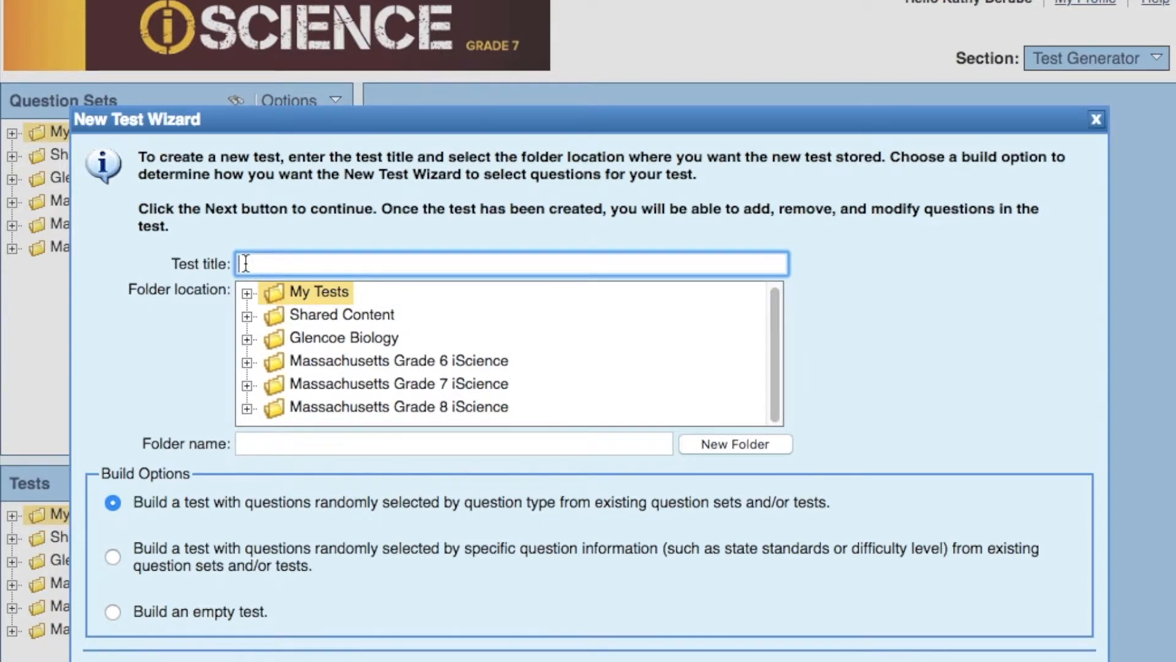
pyautogui.write('Practice Test')
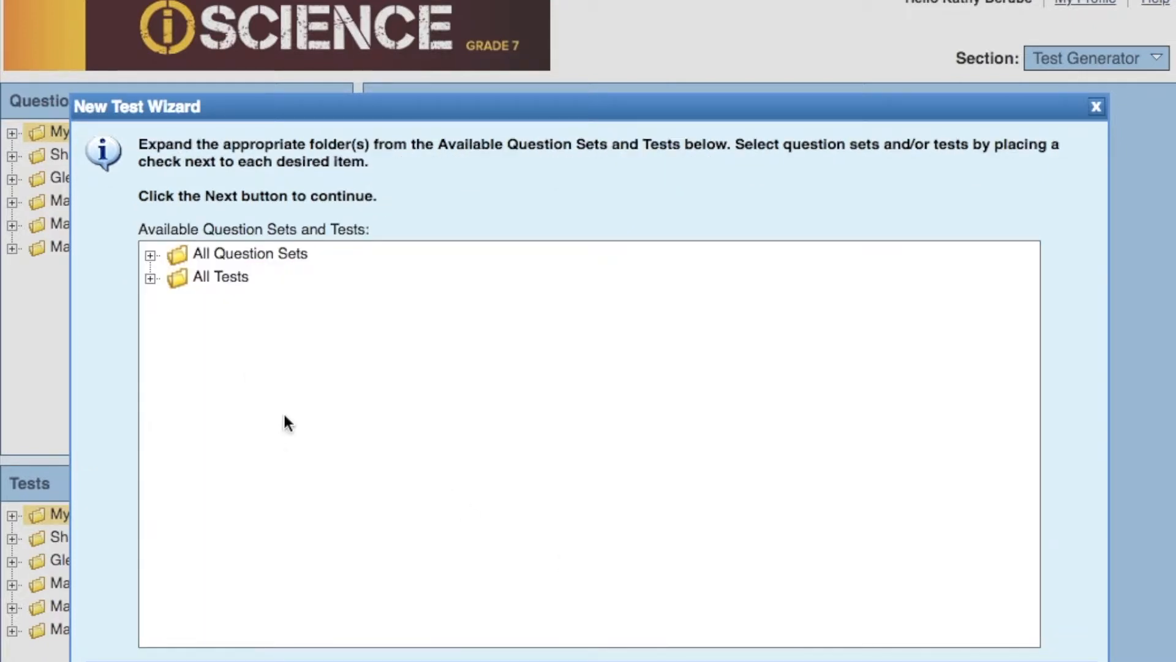
# - Choose Lesson 03: Newton's Laws of Motion, from Chapter 14 of Massachusetts Grade 8 iScience, as the question source
pyautogui.click(150, 255)
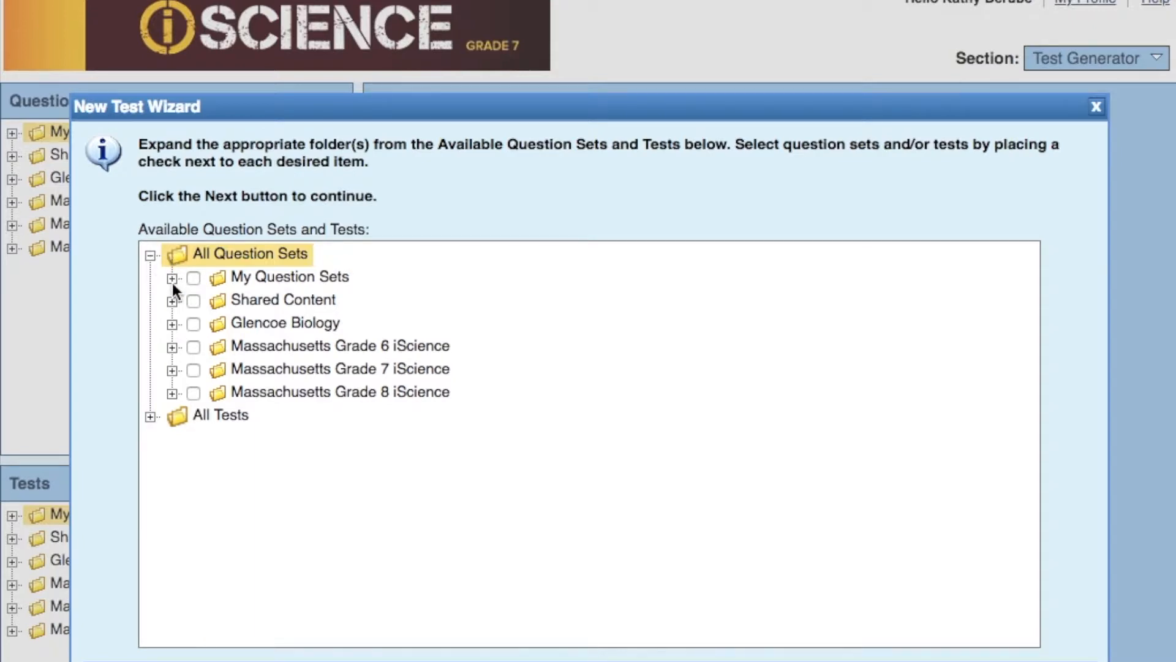
pyautogui.click(171, 393)
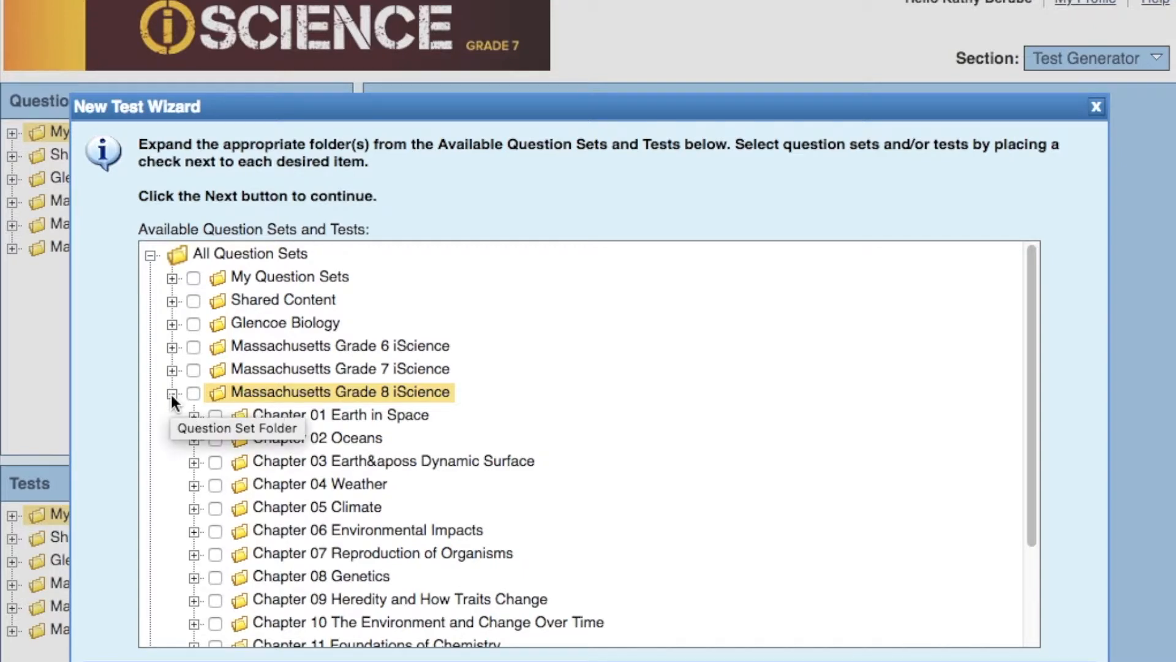
pyautogui.scroll(-5, 170, 392)
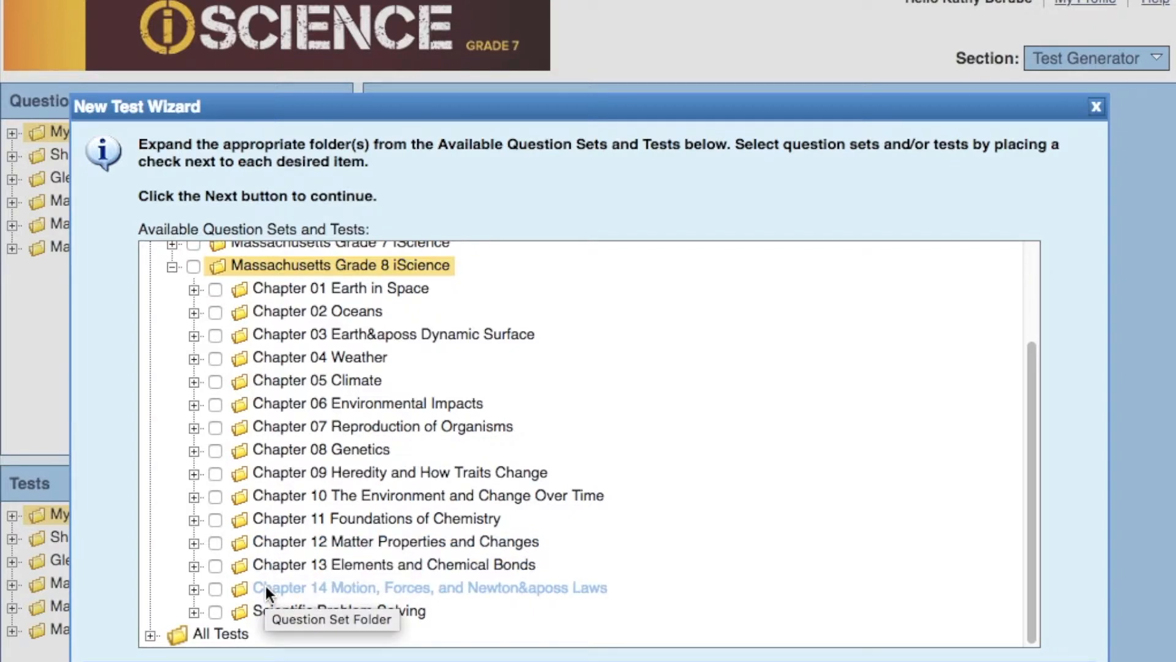
pyautogui.click(212, 588)
pyautogui.click(212, 588)
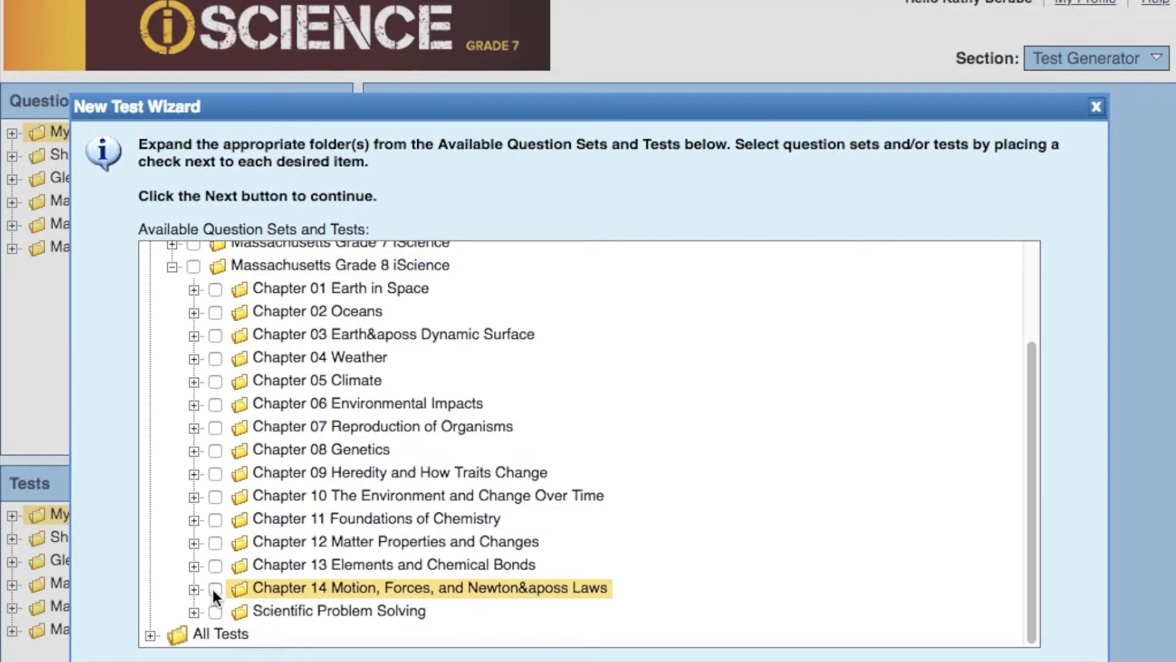
pyautogui.click(192, 589)
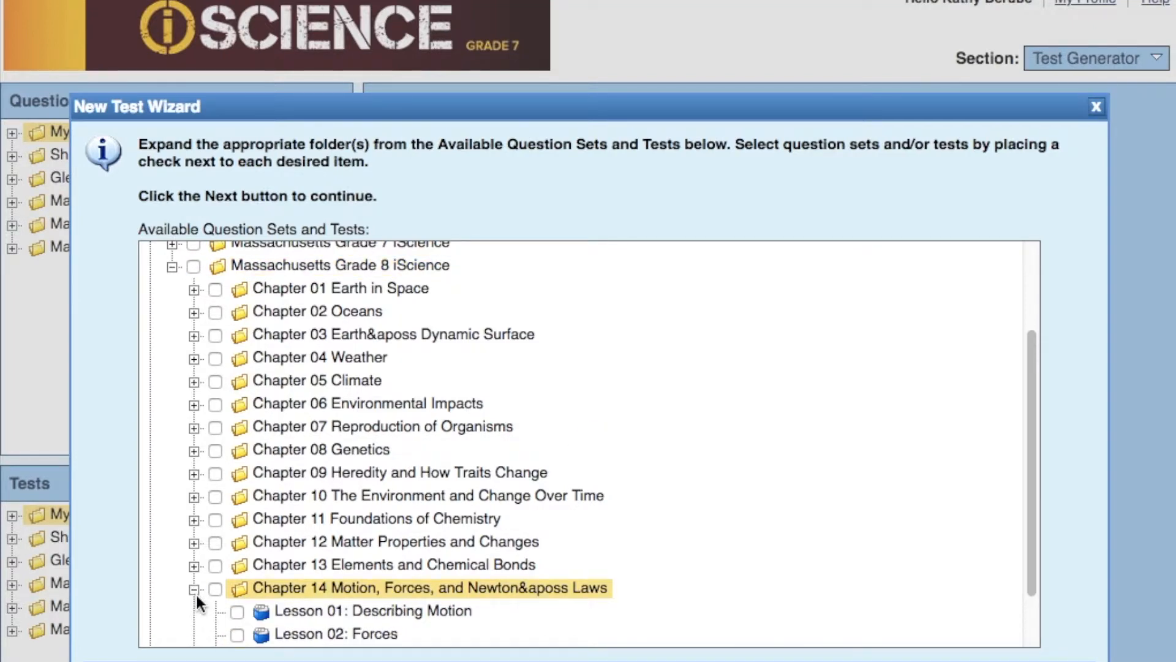
pyautogui.click(235, 604)
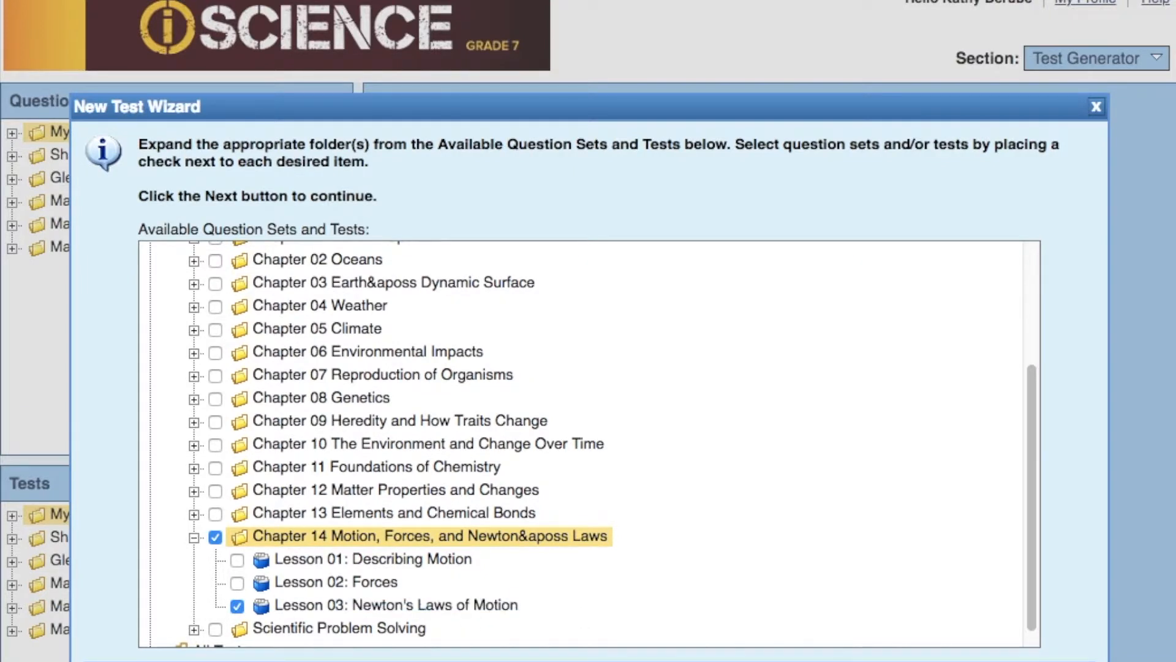
pyautogui.click(902, 660)
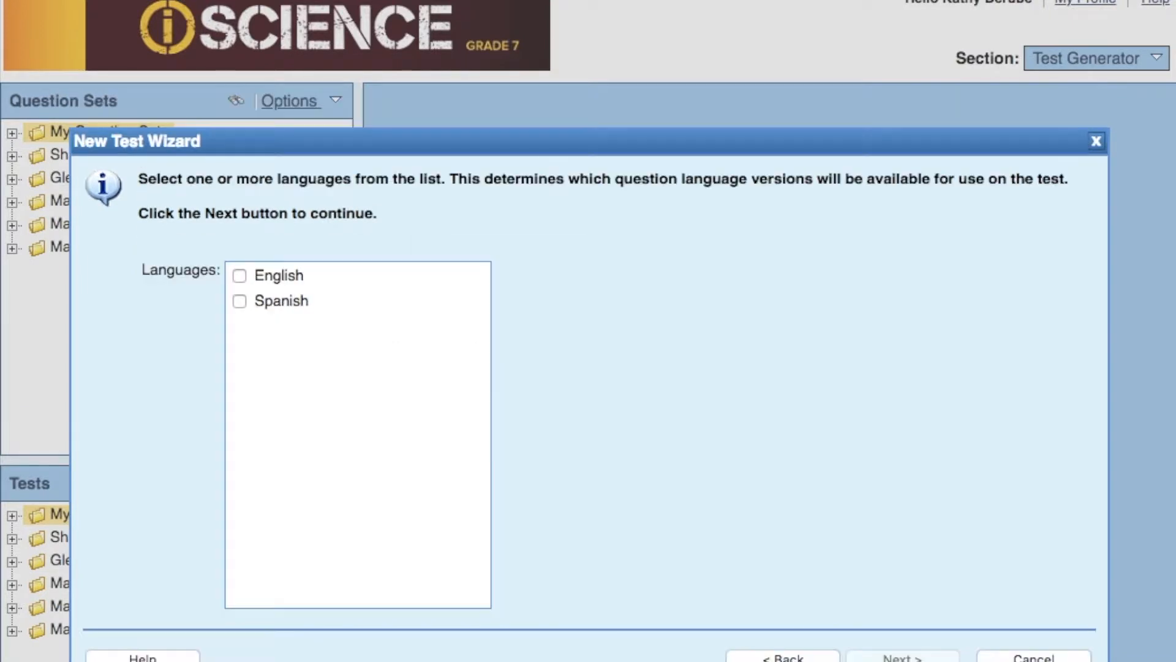
# - Make the test's questions available in English and Spanish
pyautogui.click(238, 276)
pyautogui.click(239, 301)
pyautogui.click(902, 658)
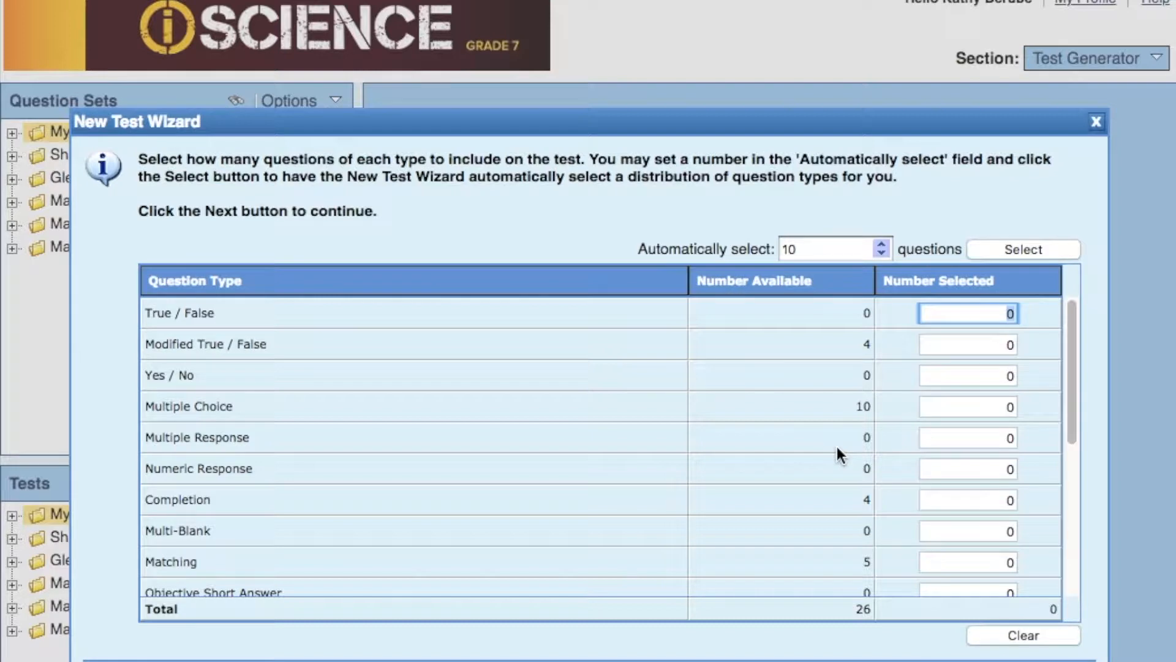
pyautogui.click(823, 252)
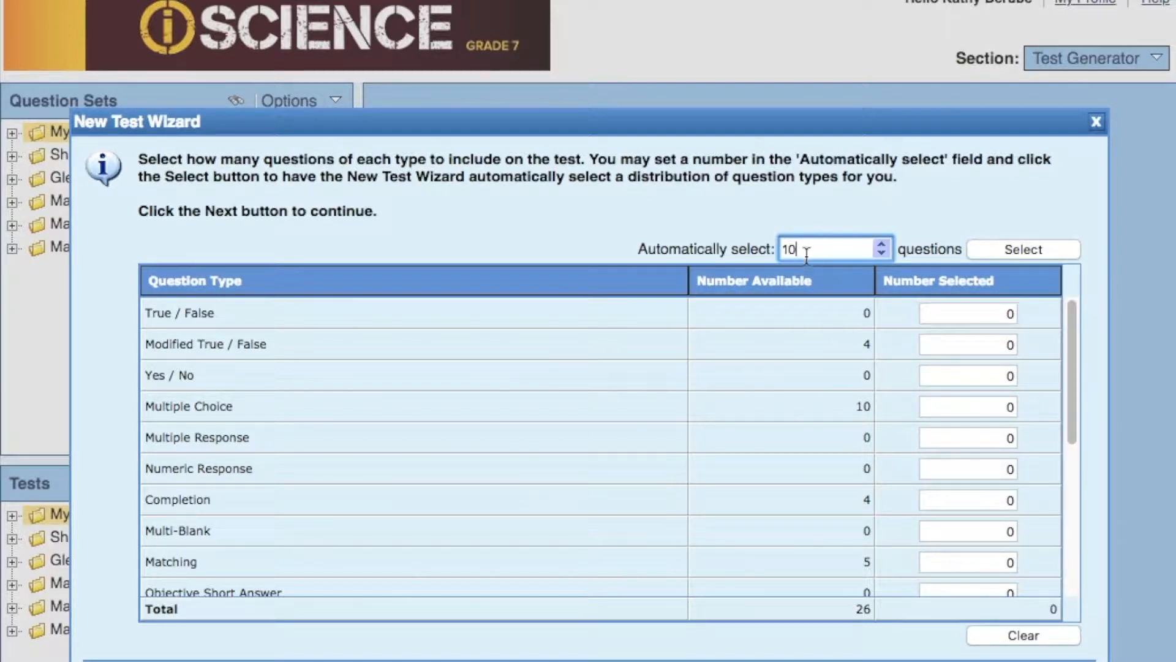
pyautogui.moveTo(797, 250); pyautogui.dragTo(775, 248)
pyautogui.write('0')
# - Include 10 Multiple Choice and 4 Completion questions on the test
pyautogui.click(997, 408)
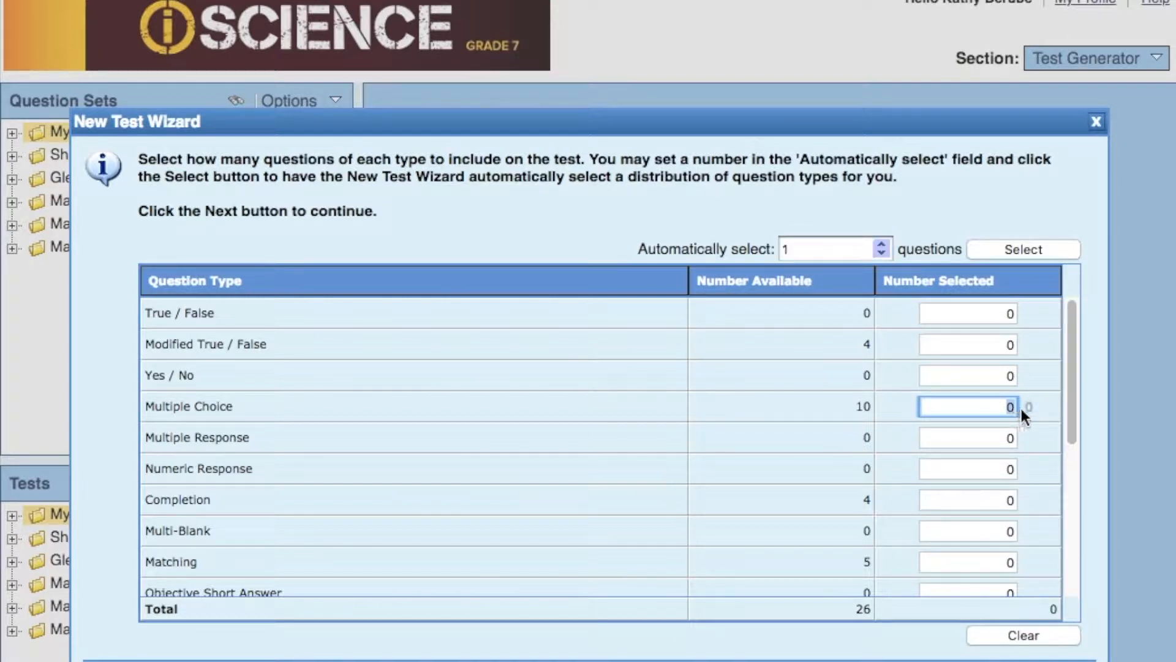
pyautogui.write('10')
pyautogui.click(1003, 501)
pyautogui.write('4')
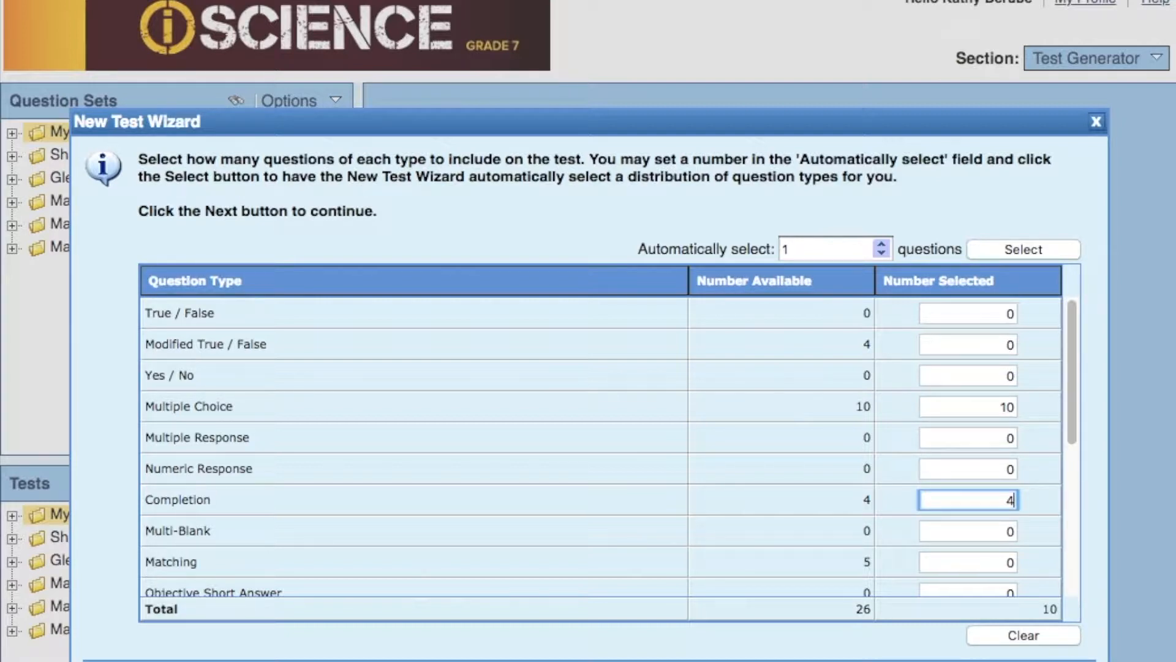
# - Include 3 Subjective Short Answer questions and finish creating the test
pyautogui.scroll(-5, 600, 446)
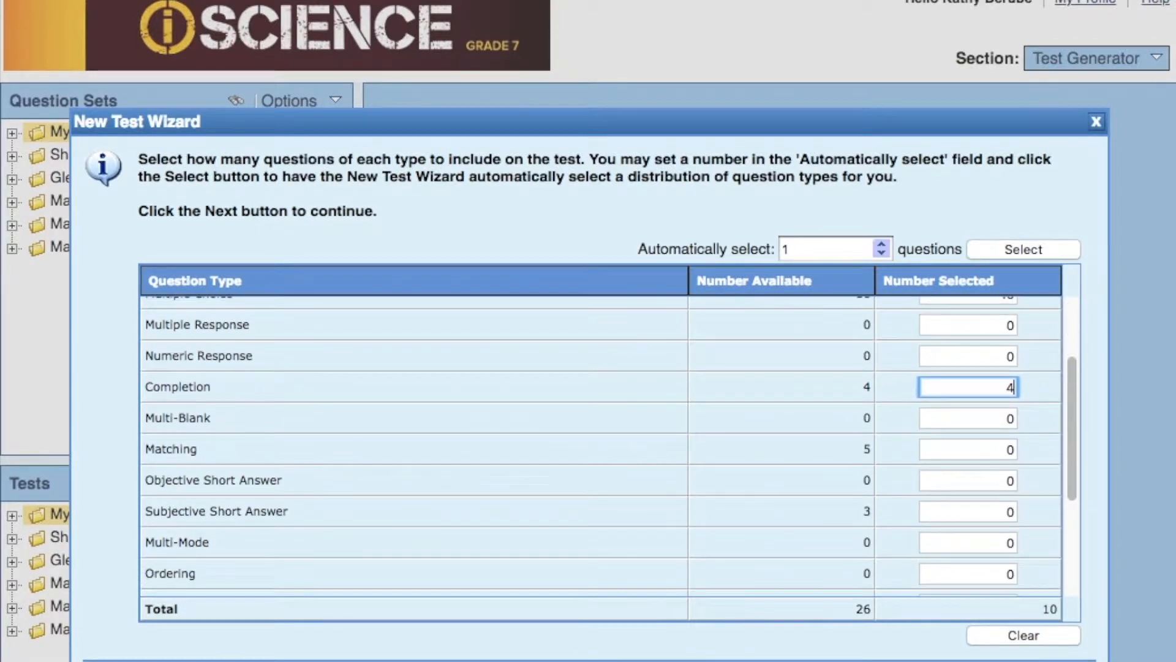
pyautogui.scroll(-1, 600, 446)
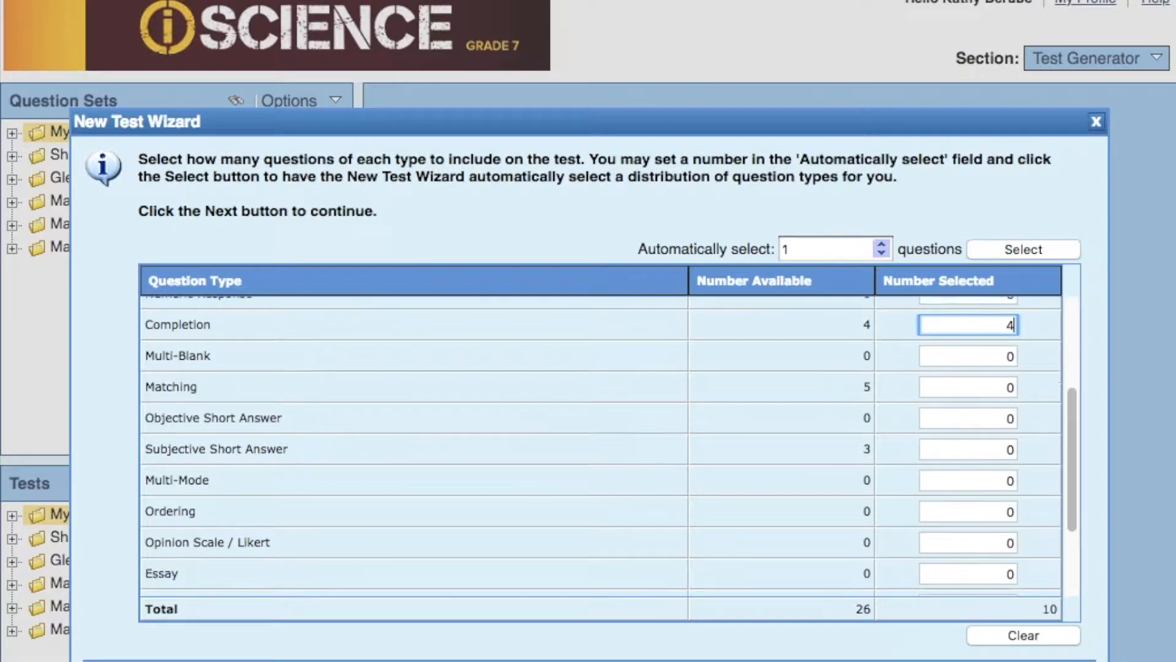
pyautogui.click(1007, 451)
pyautogui.write('3')
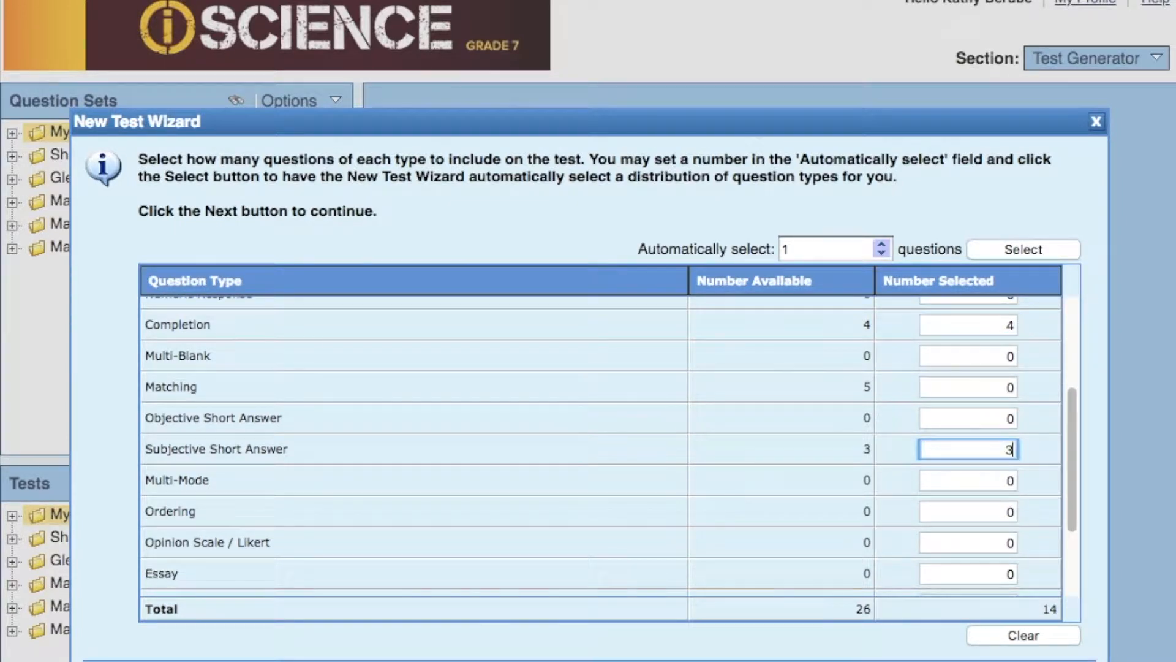
pyautogui.scroll(-2, 980, 491)
pyautogui.scroll(-2, 998, 533)
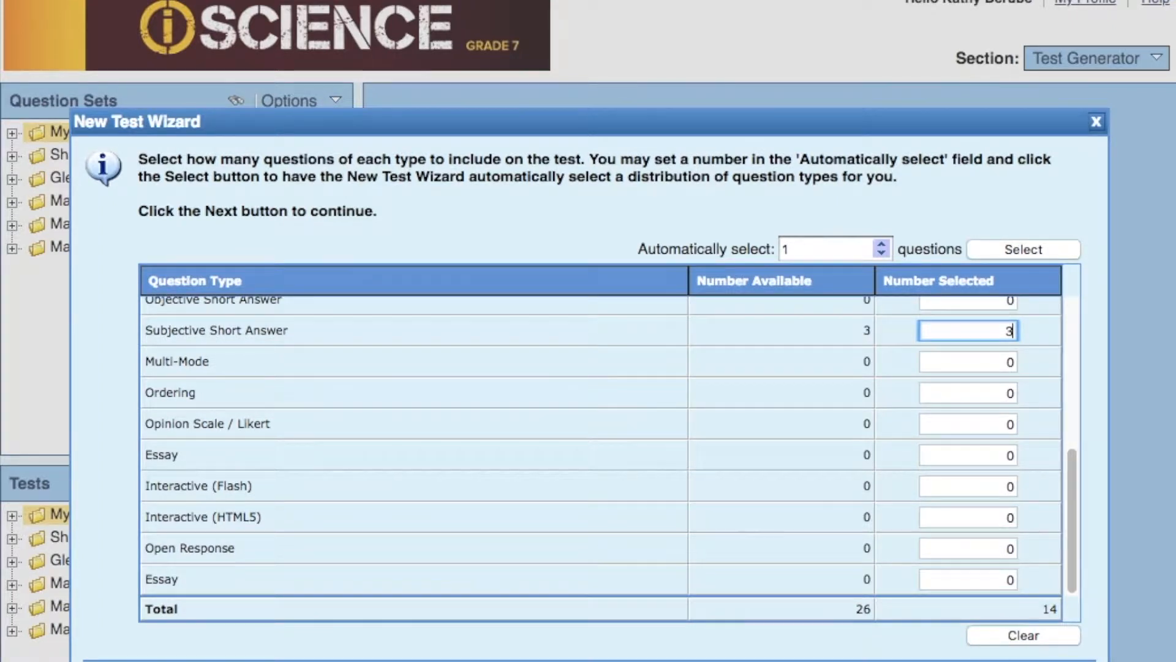
pyautogui.click(902, 661)
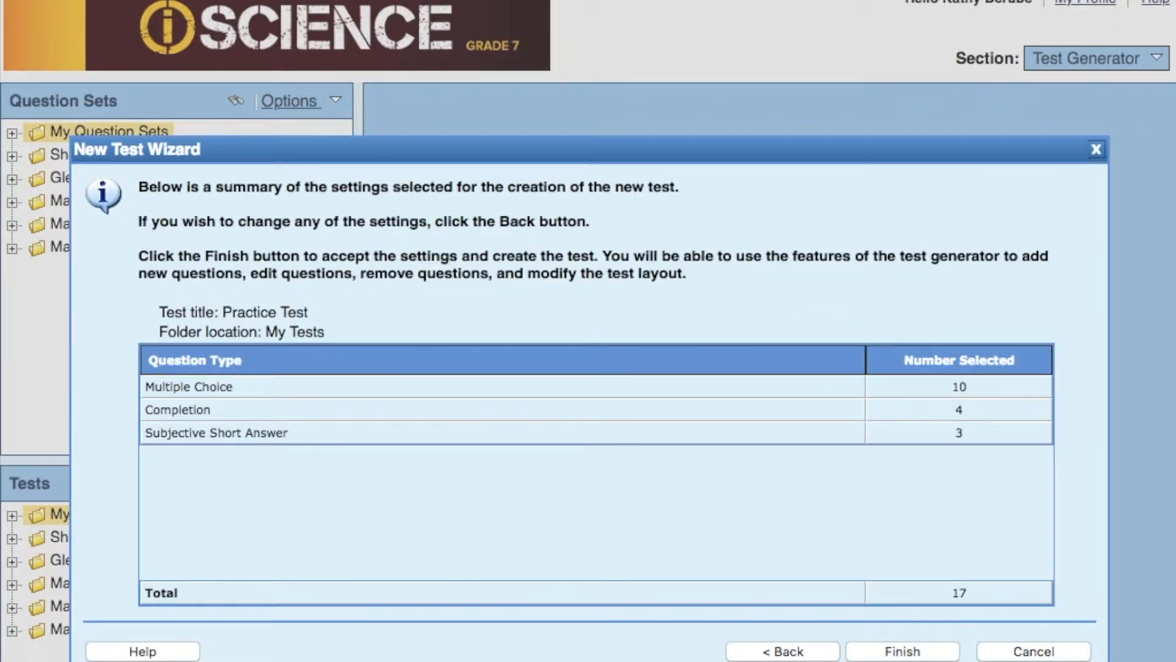
pyautogui.click(902, 653)
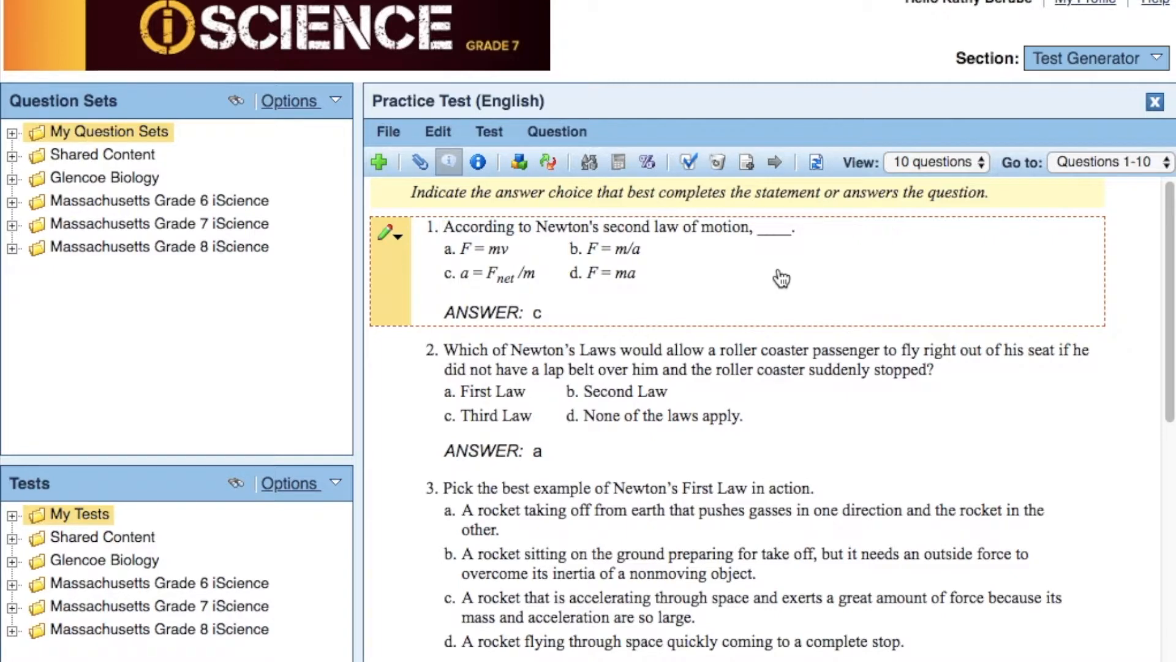
# - Delete the first question, about Newton's second law of motion, from the practice test
pyautogui.click(398, 240)
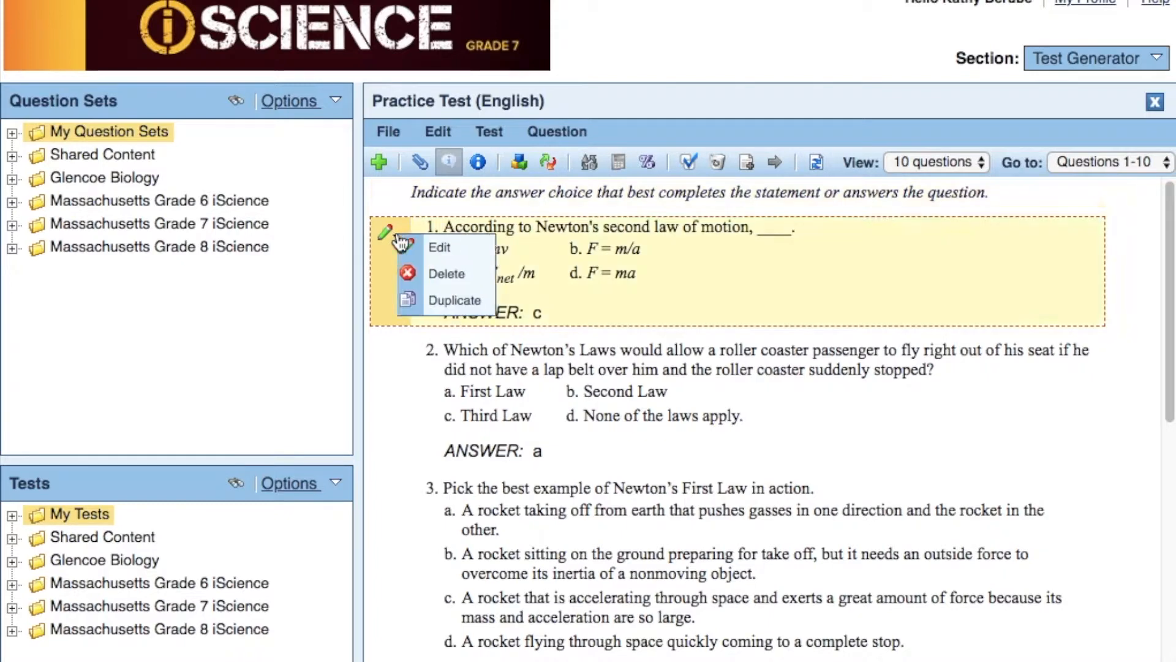
pyautogui.click(410, 272)
pyautogui.click(521, 465)
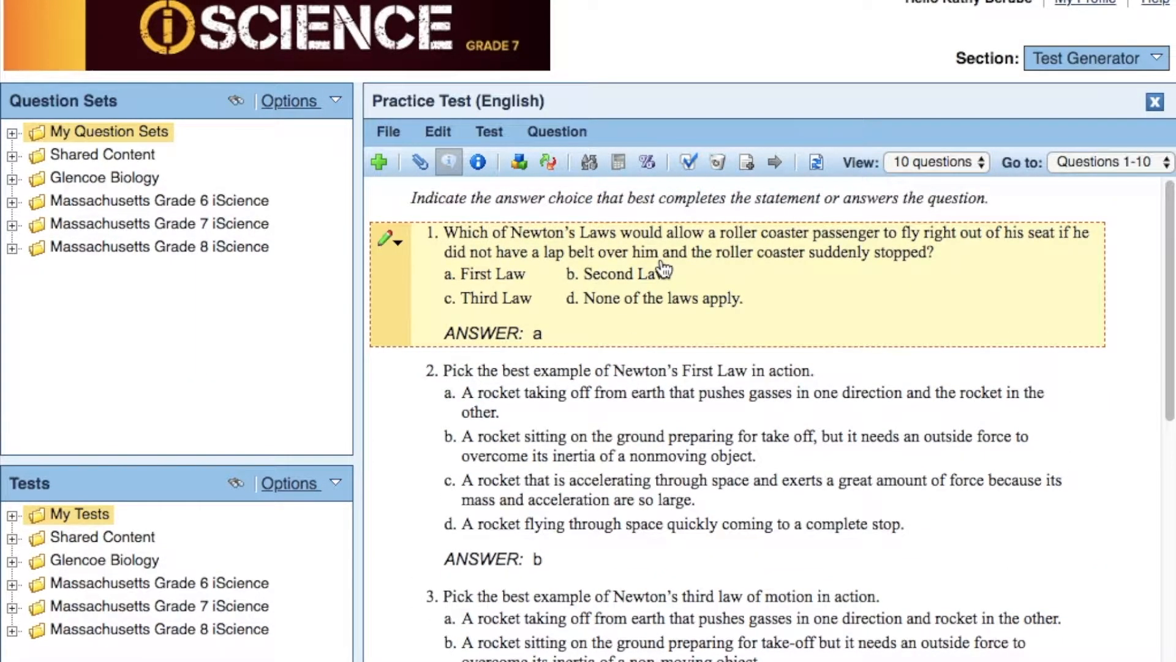
# - Edit the roller coaster question to have 3 answer choices arranged in 3 columns
pyautogui.click(398, 241)
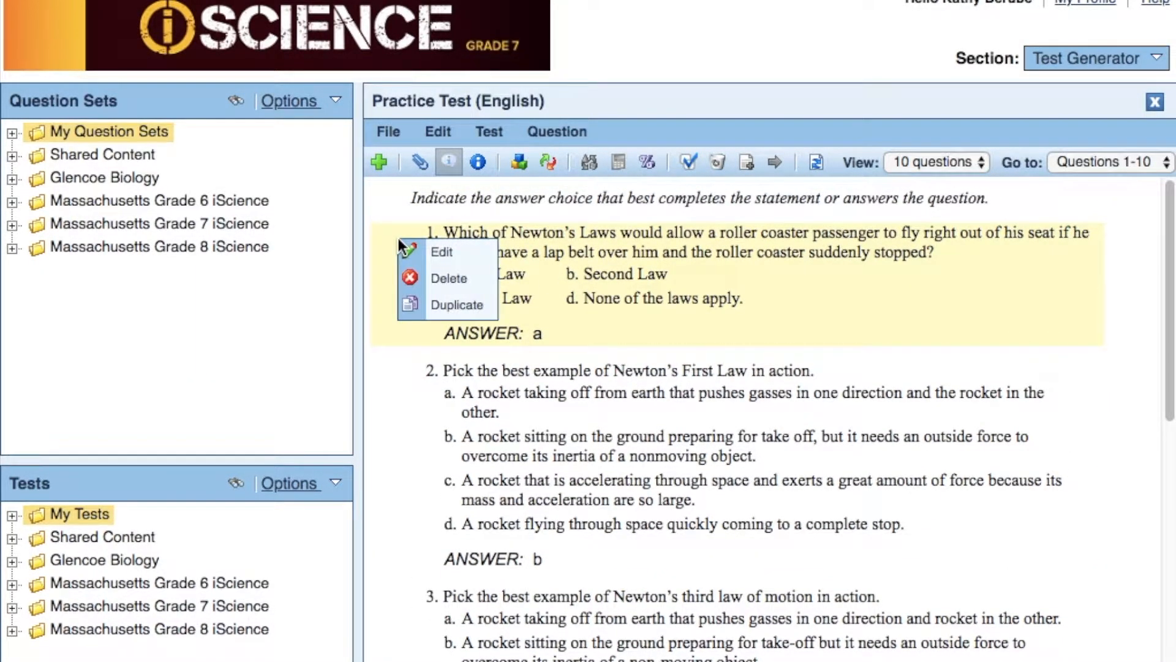
pyautogui.click(409, 251)
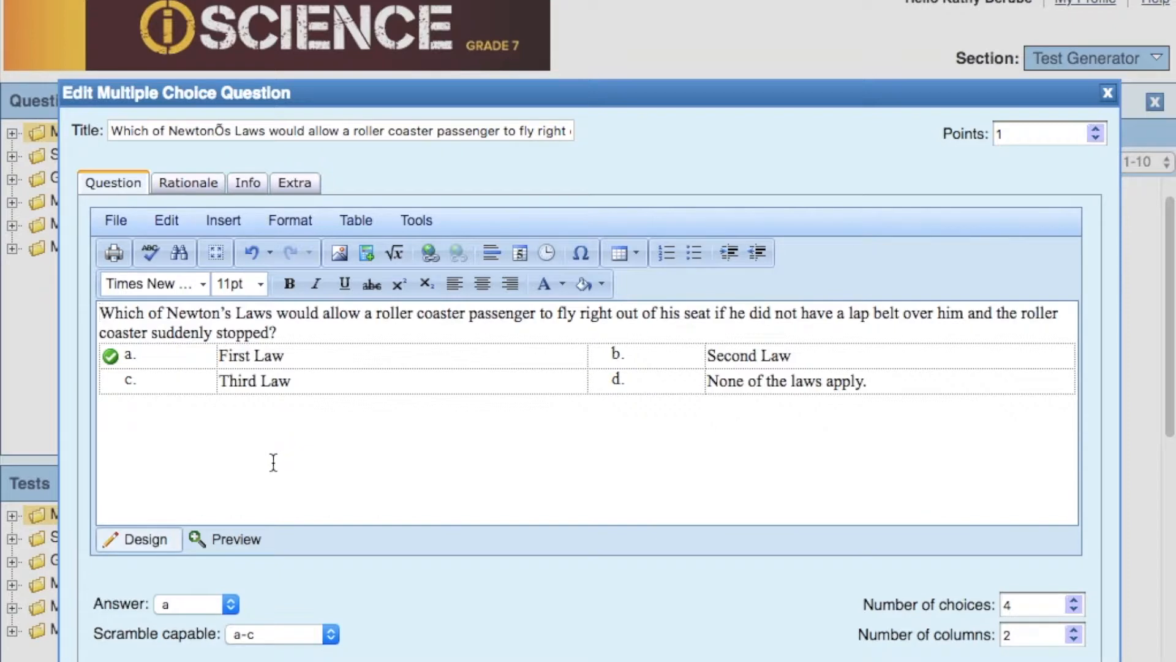
pyautogui.click(1074, 610)
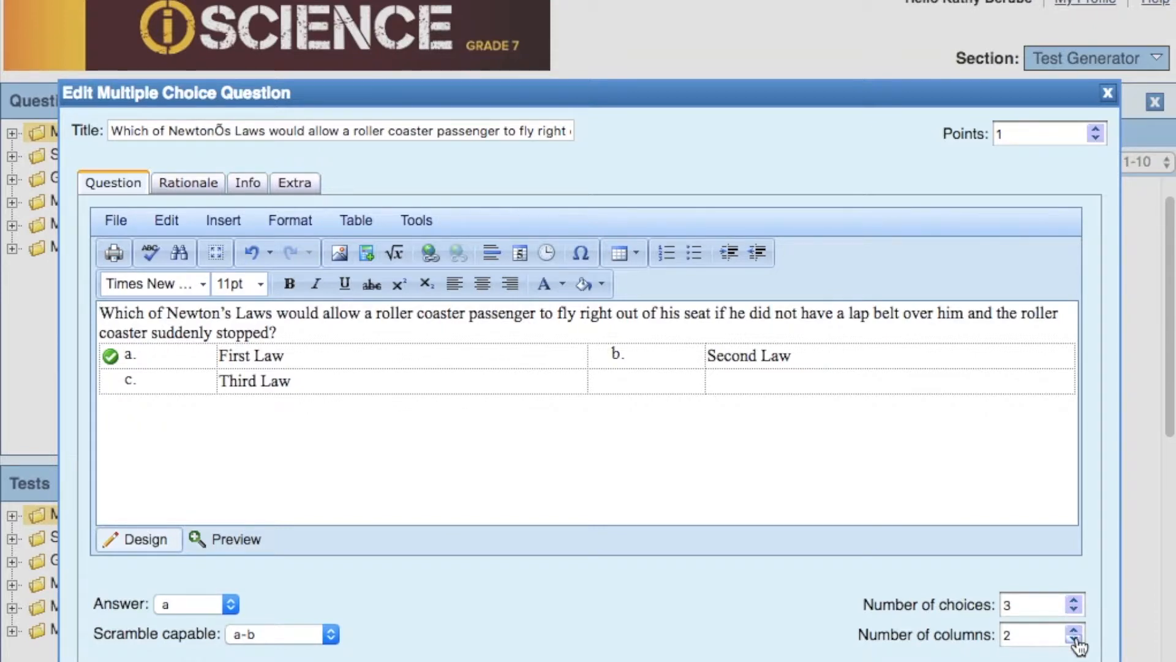
pyautogui.click(1073, 640)
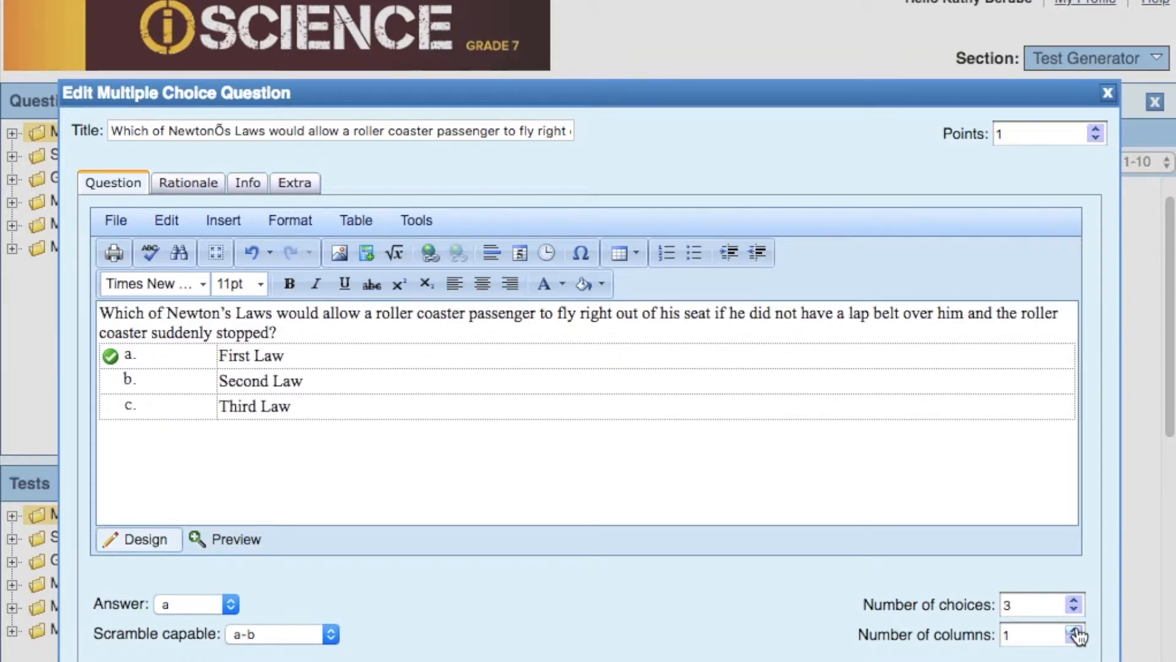
pyautogui.click(1074, 631)
pyautogui.click(1074, 631)
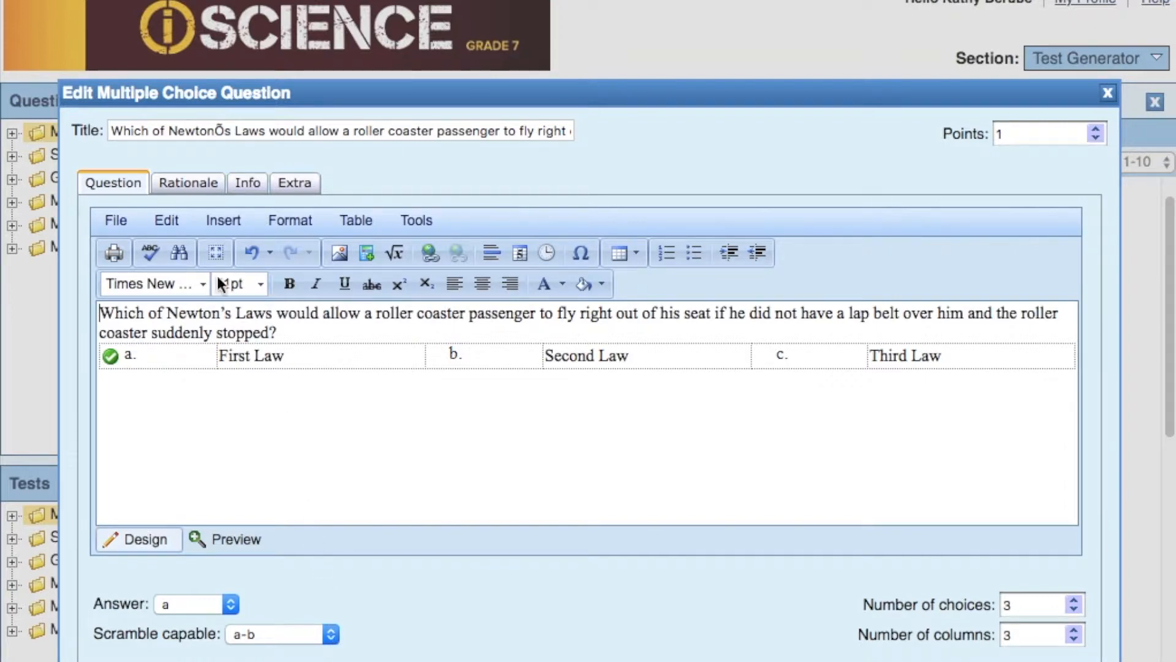
pyautogui.click(224, 224)
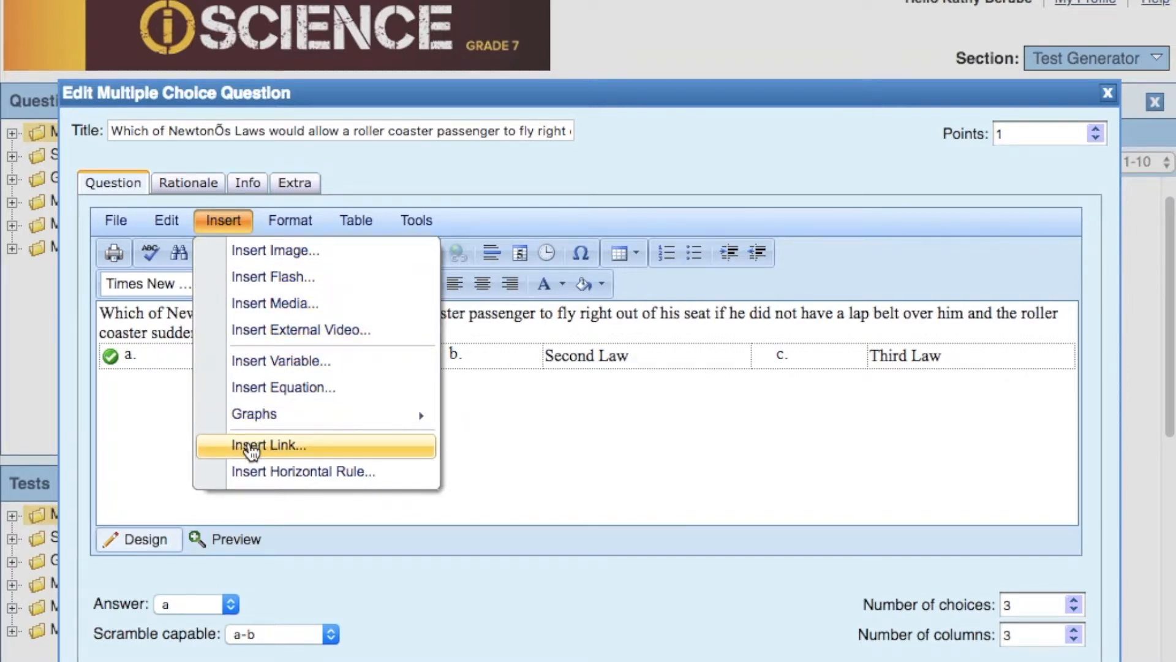
pyautogui.click(178, 440)
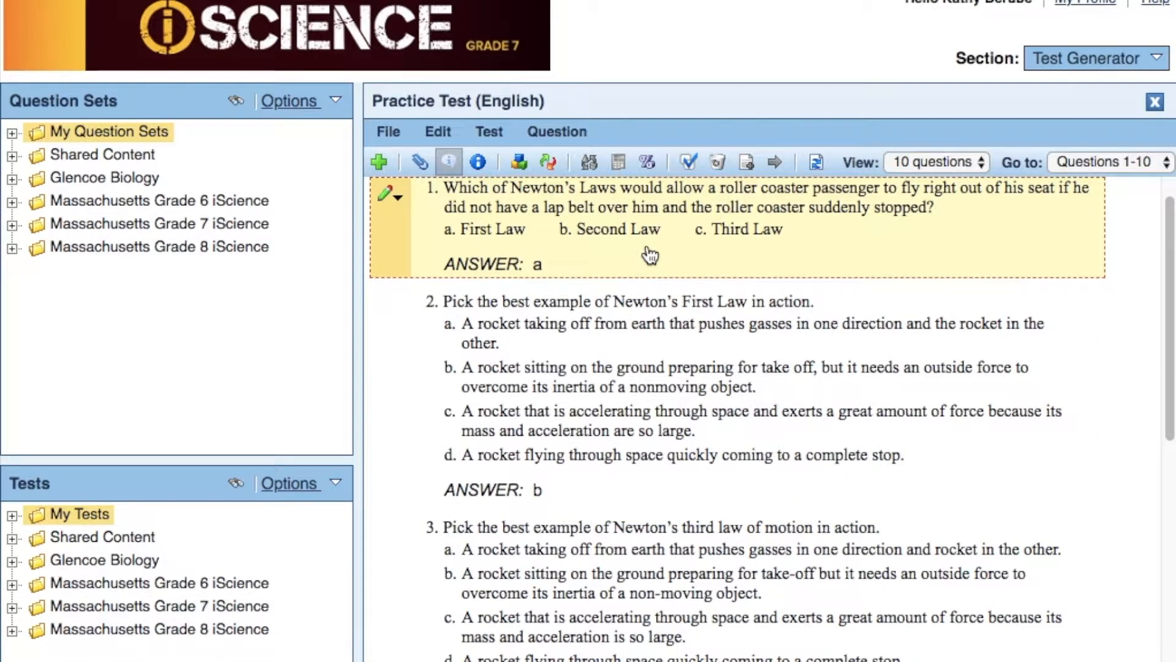
pyautogui.scroll(-3, 653, 297)
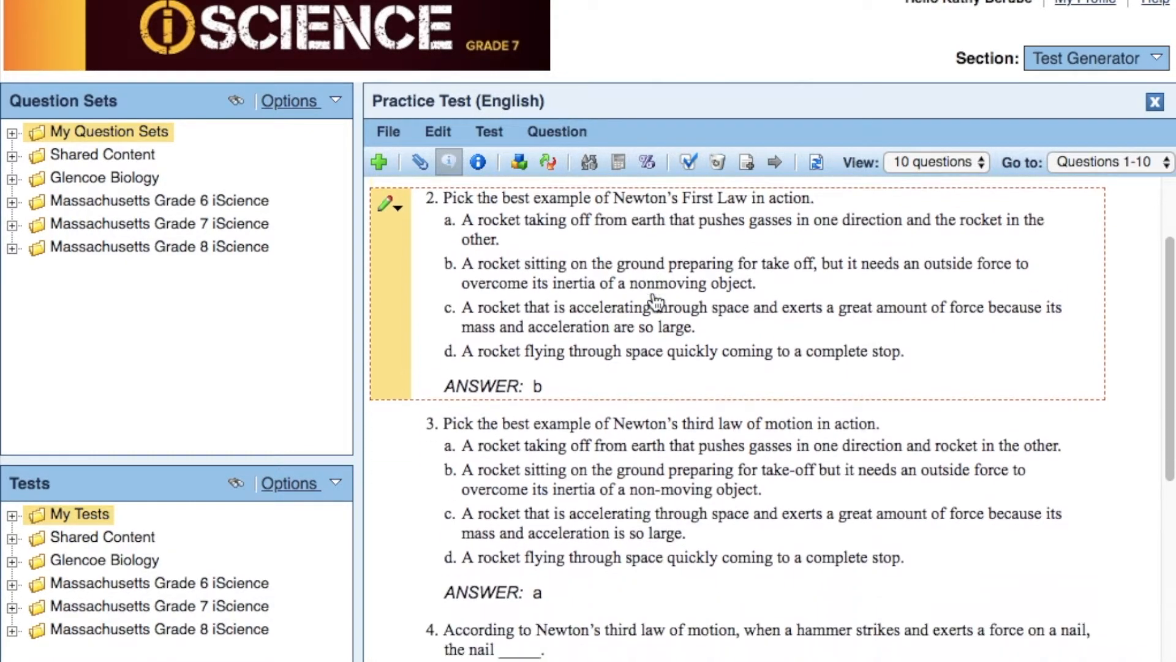
pyautogui.scroll(-8, 654, 302)
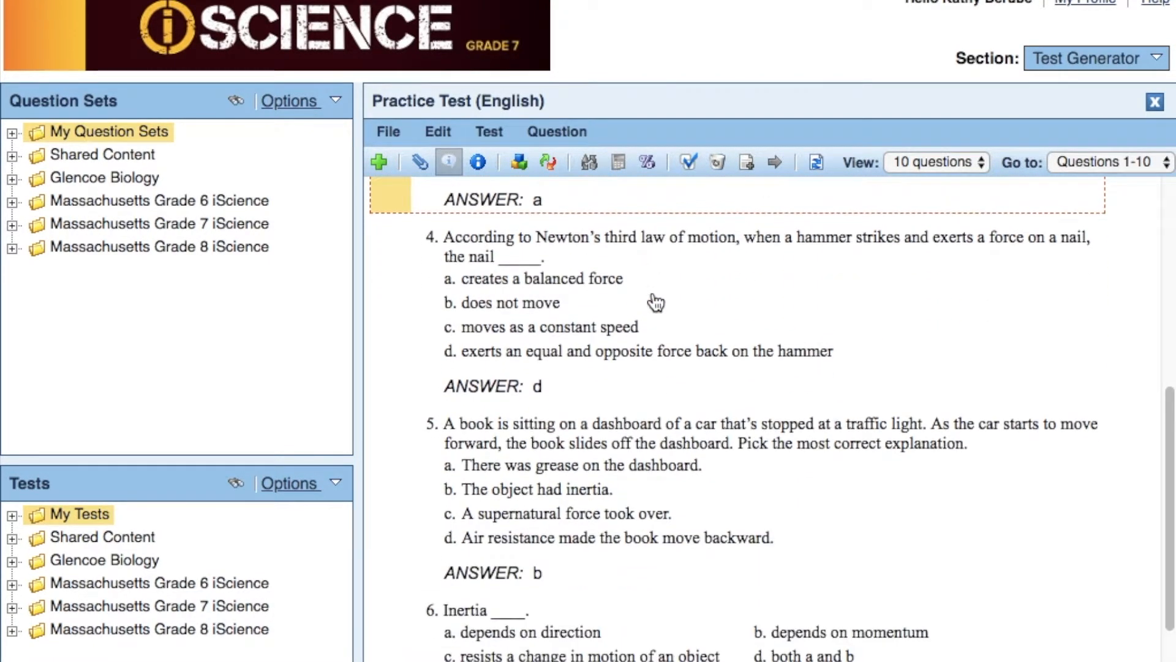
# - Move the question about the book on a car dashboard below the question about inertia
pyautogui.scroll(-1, 655, 302)
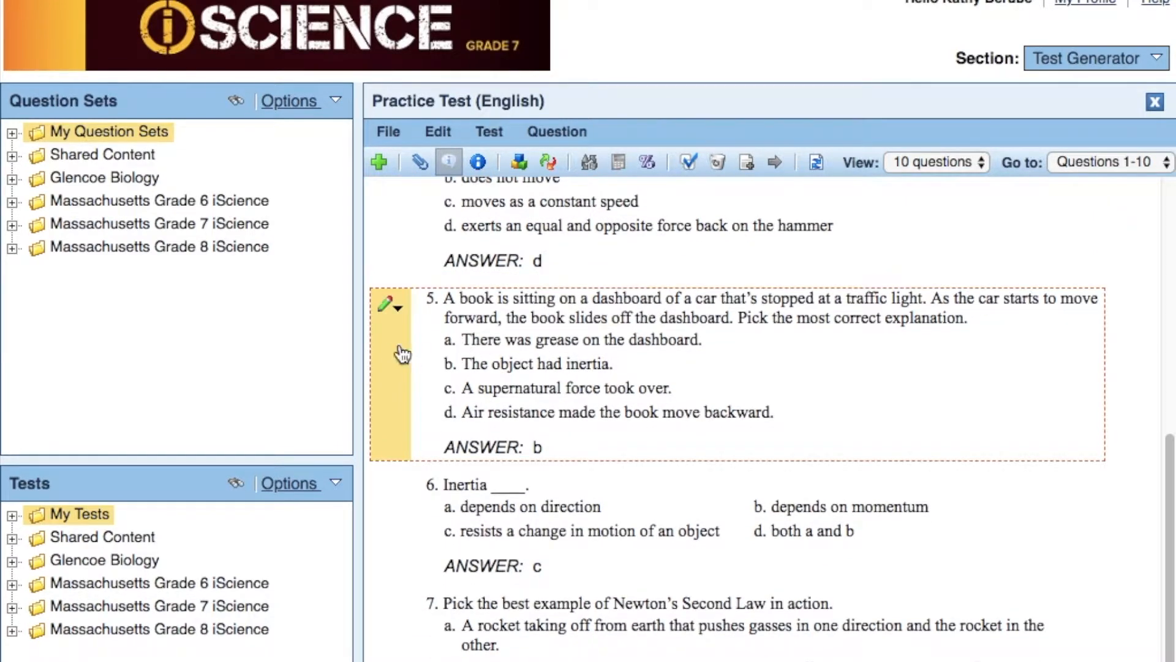
pyautogui.moveTo(392, 354); pyautogui.dragTo(395, 631)
pyautogui.scroll(-1, 446, 654)
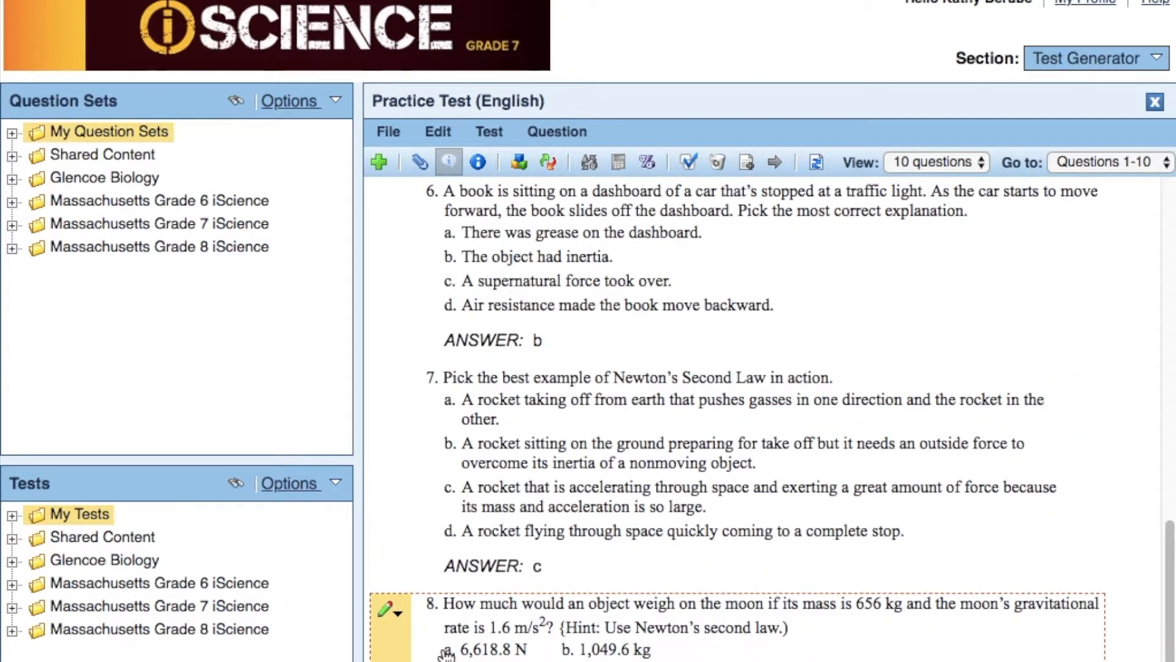
# - Set the practice test view to display all questions at once
pyautogui.scroll(3, 446, 655)
pyautogui.scroll(10, 446, 649)
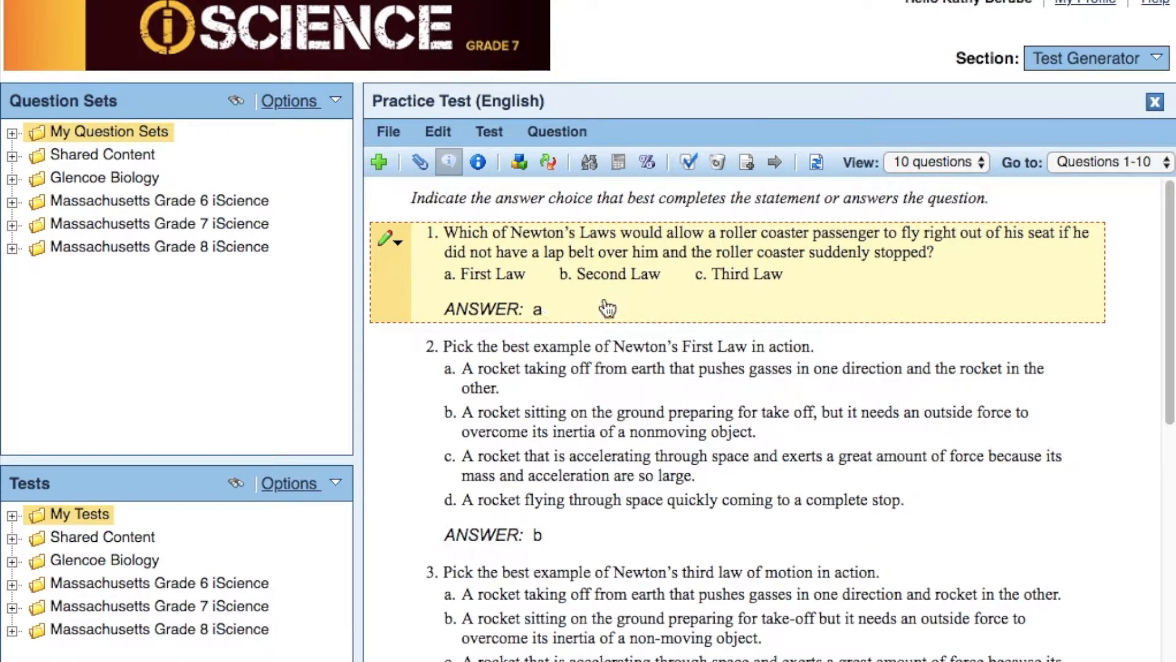
pyautogui.click(983, 162)
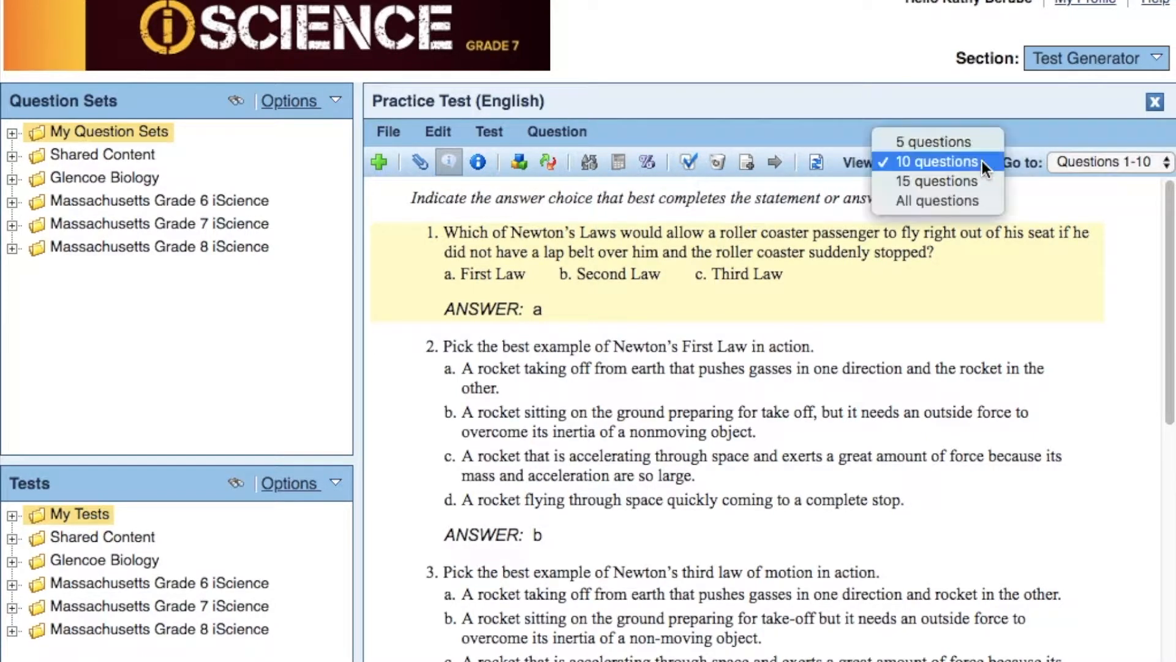
pyautogui.click(965, 203)
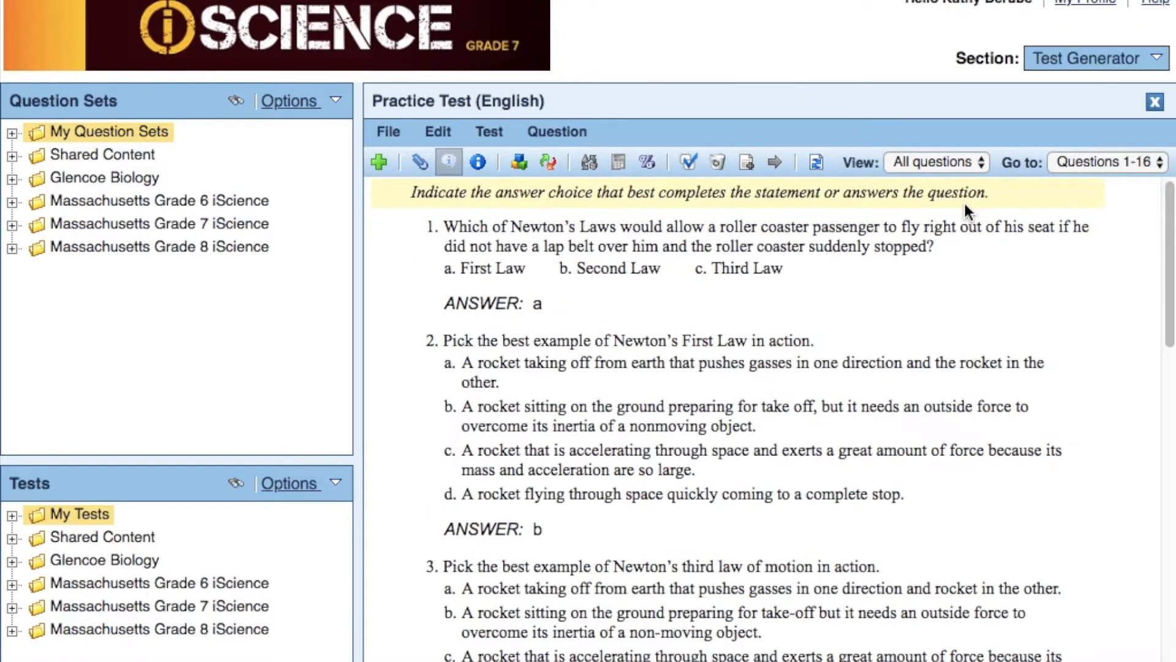
# - Look through the export formats and PDF printing options available for the practice test
pyautogui.click(391, 130)
pyautogui.moveTo(410, 250)
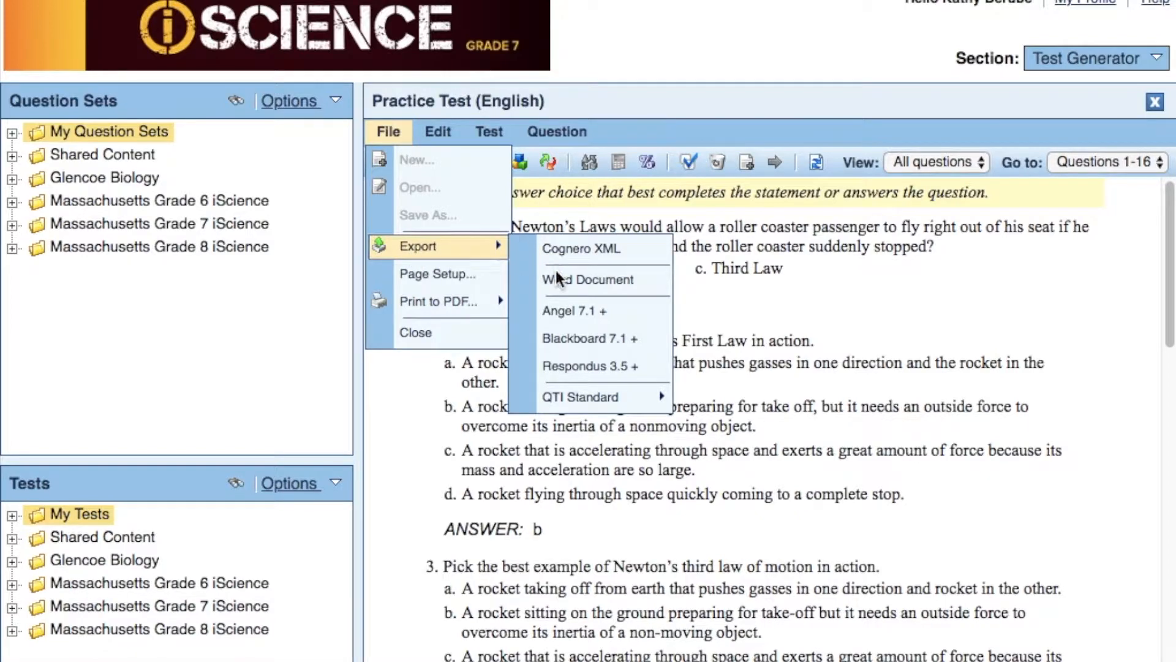
pyautogui.moveTo(421, 300)
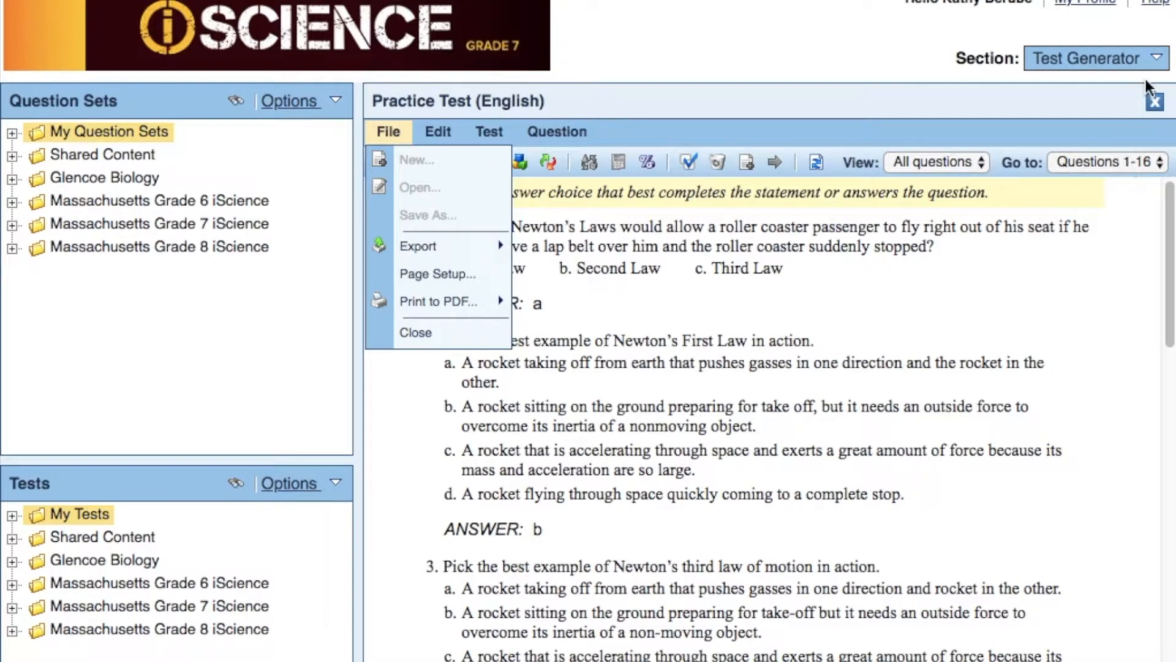
# - View the Classes and Assignments section and return to the Test Generator
pyautogui.click(1150, 60)
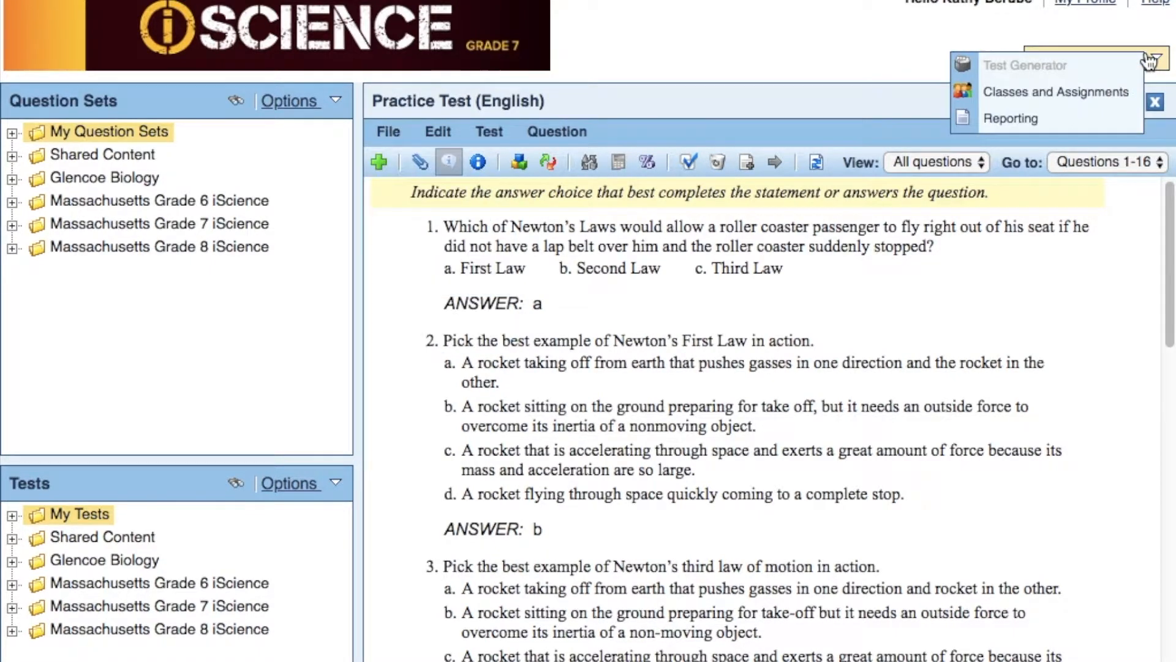
pyautogui.click(1088, 94)
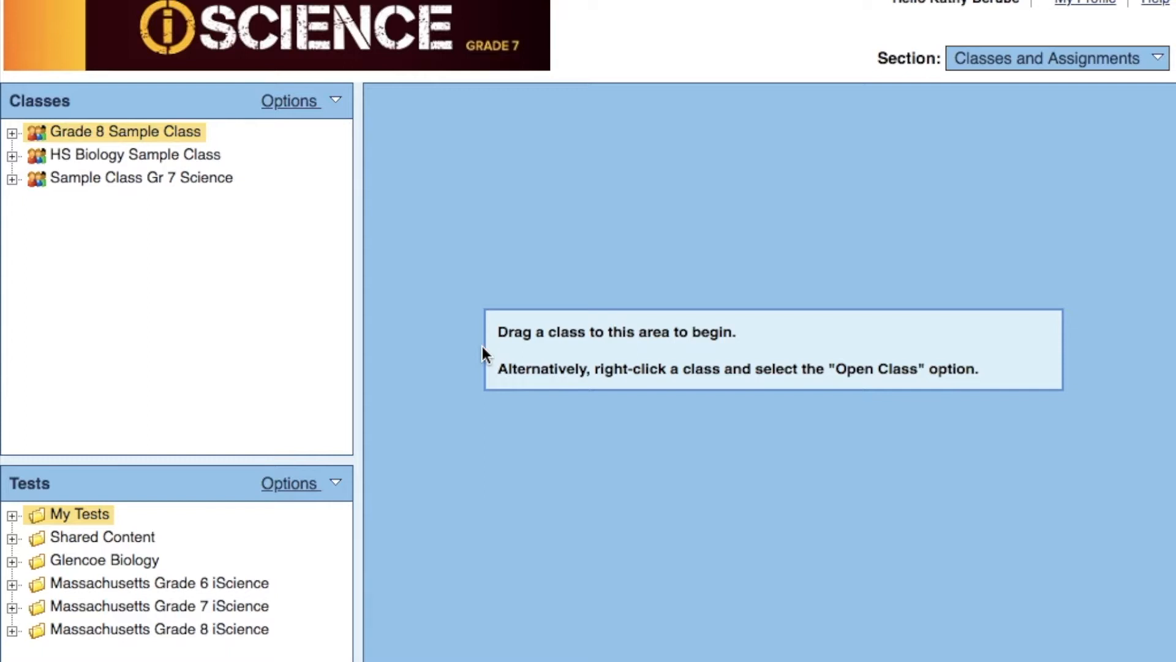
pyautogui.click(1154, 58)
pyautogui.click(1080, 66)
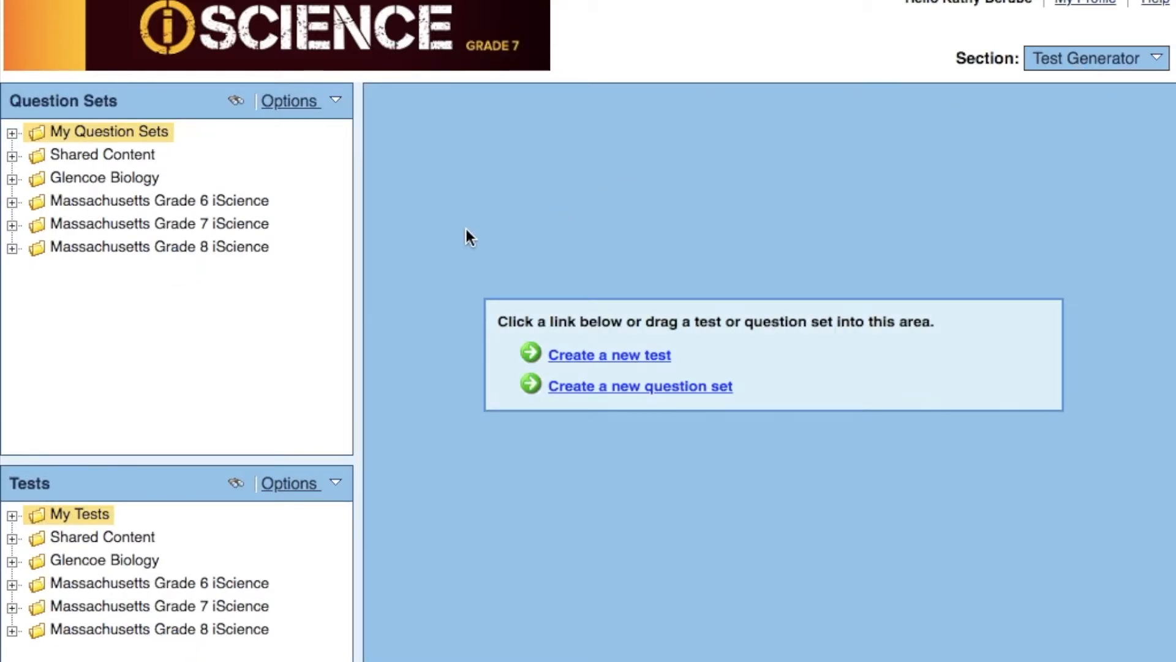
# - Start a new test titled Practice 2 in My Tests, with questions randomly selected by specific question information
pyautogui.click(589, 354)
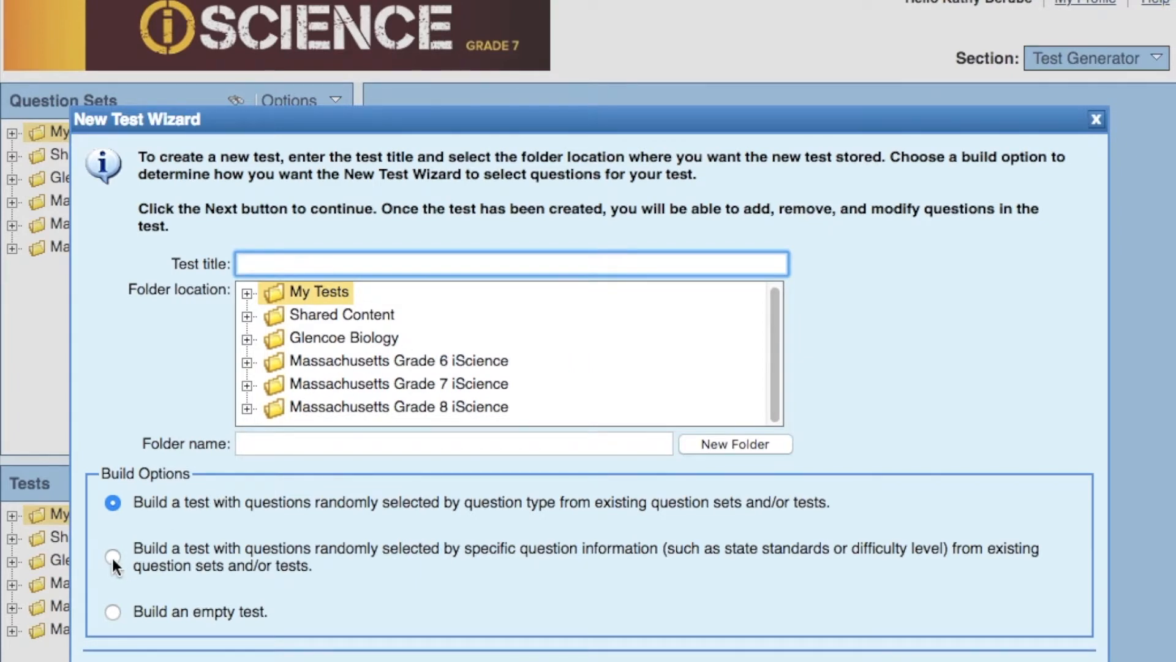
pyautogui.click(112, 556)
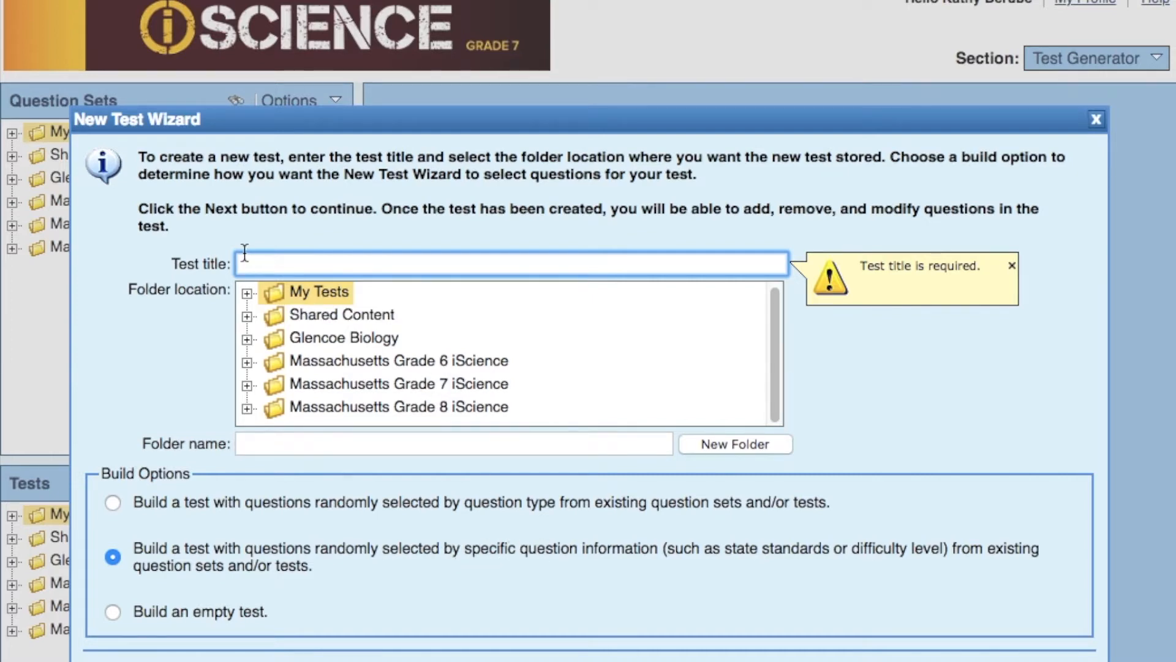
pyautogui.write('Practice 2')
pyautogui.press('Return')
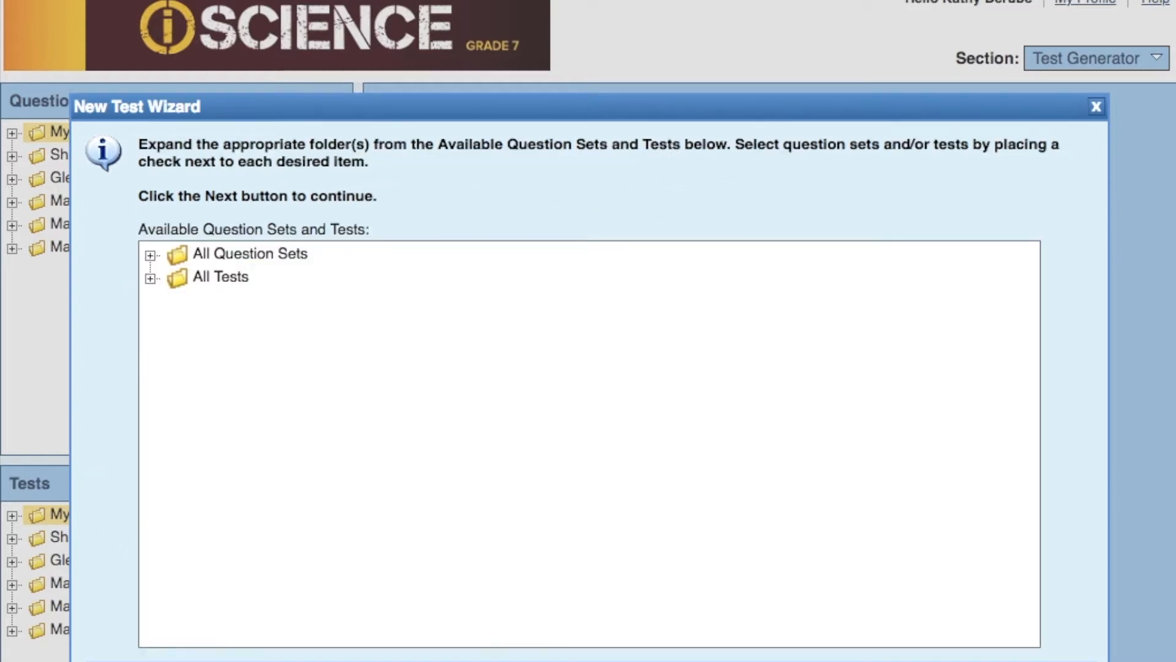
# - Use the Massachusetts Grade 8 iScience question sets for Chapter 14, Motion, Forces, and Newton's Laws, as the question source
pyautogui.click(148, 256)
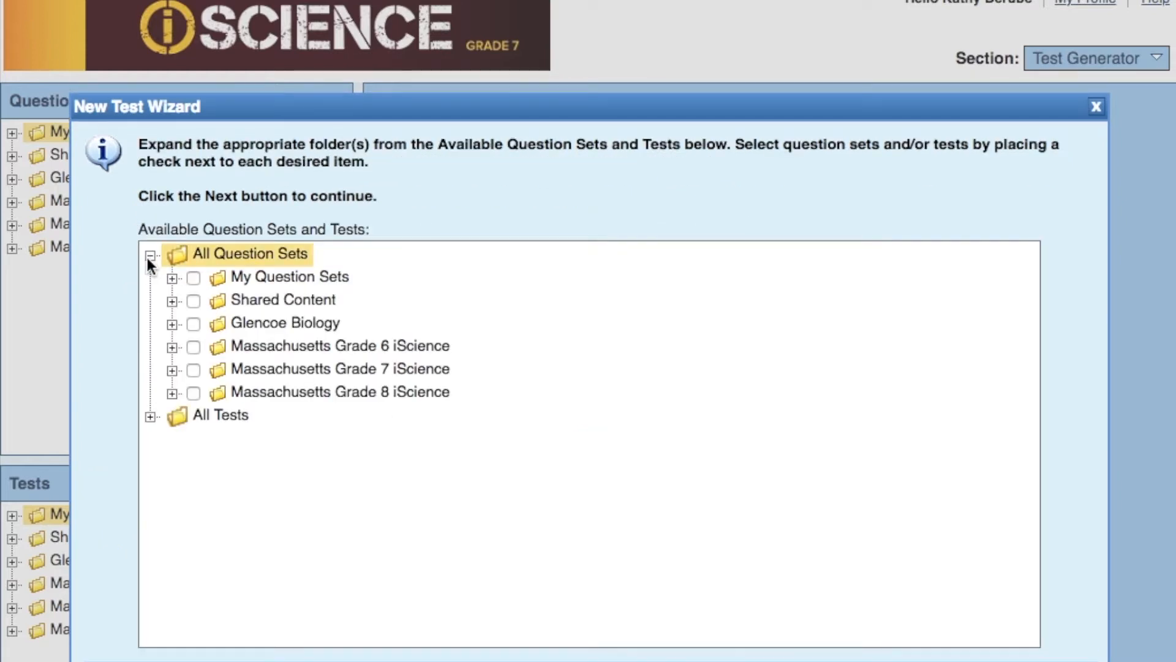
pyautogui.click(172, 393)
pyautogui.scroll(-3, 170, 391)
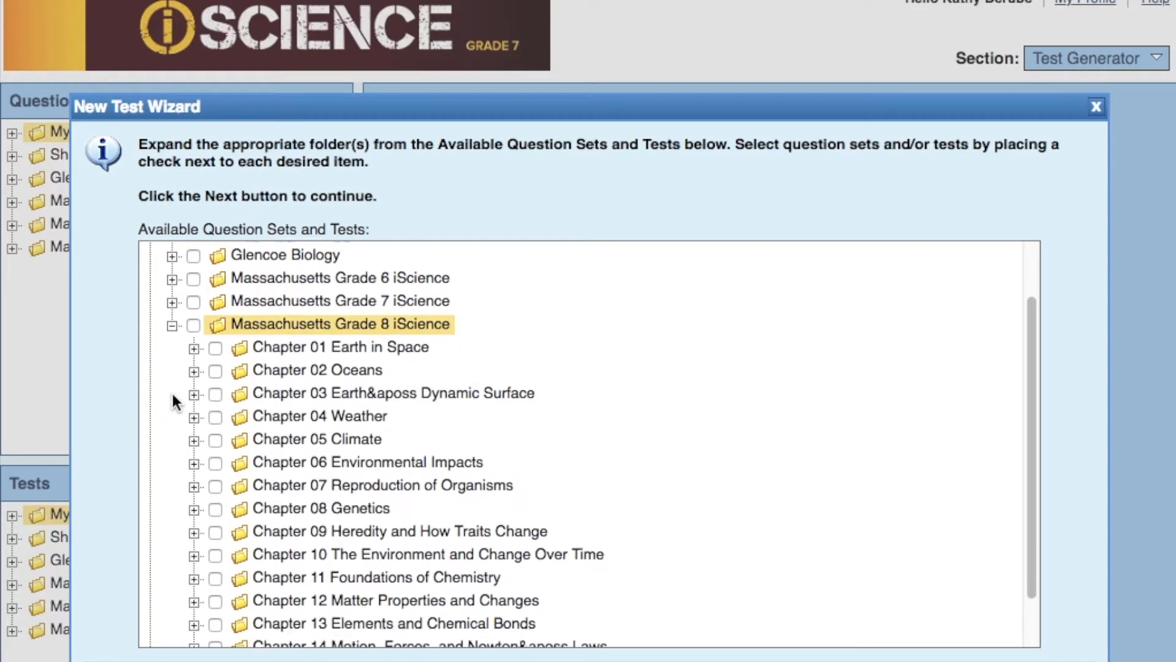
pyautogui.click(211, 589)
pyautogui.click(902, 661)
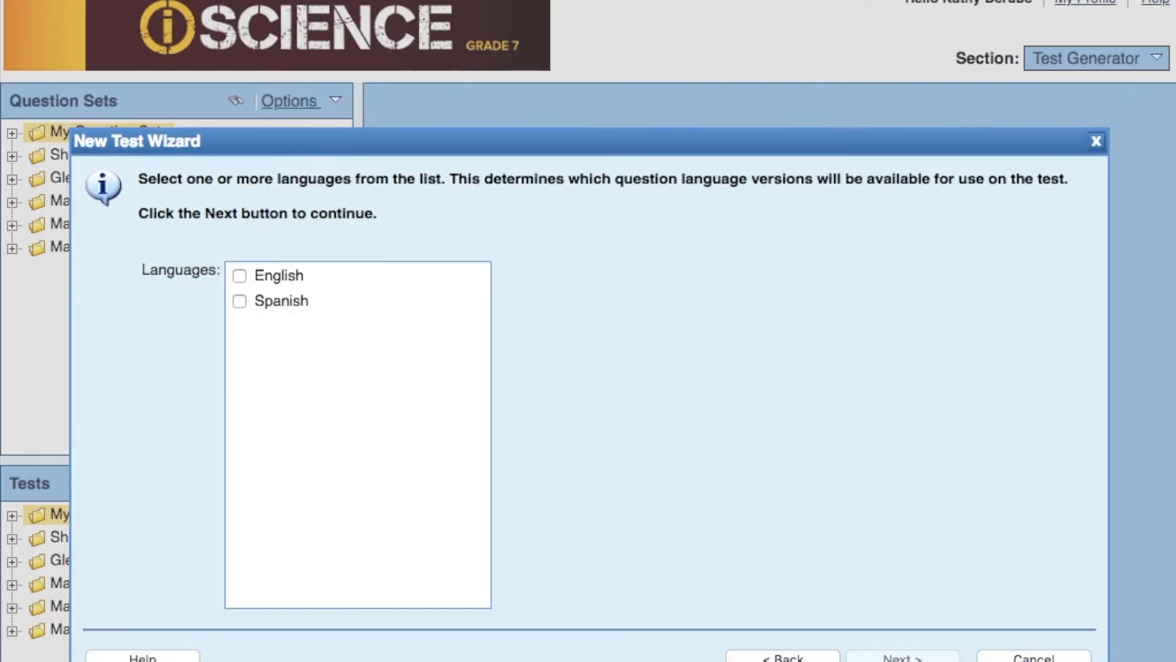
# - Make both English and Spanish question versions available for the new test
pyautogui.click(240, 276)
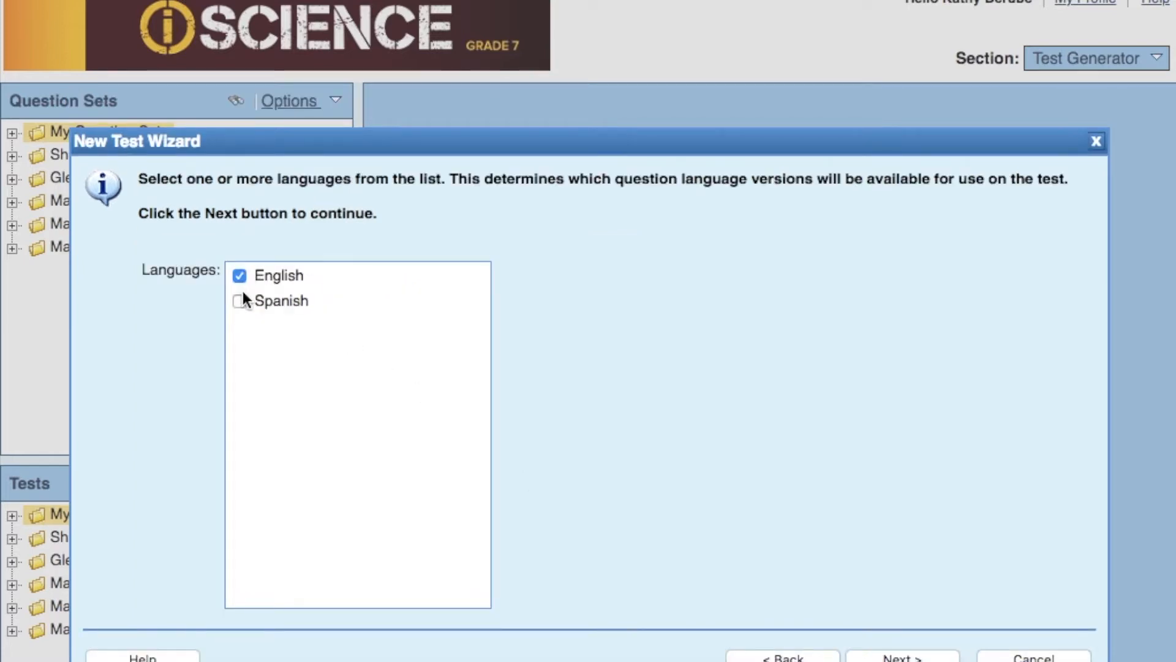
pyautogui.click(239, 300)
pyautogui.click(906, 657)
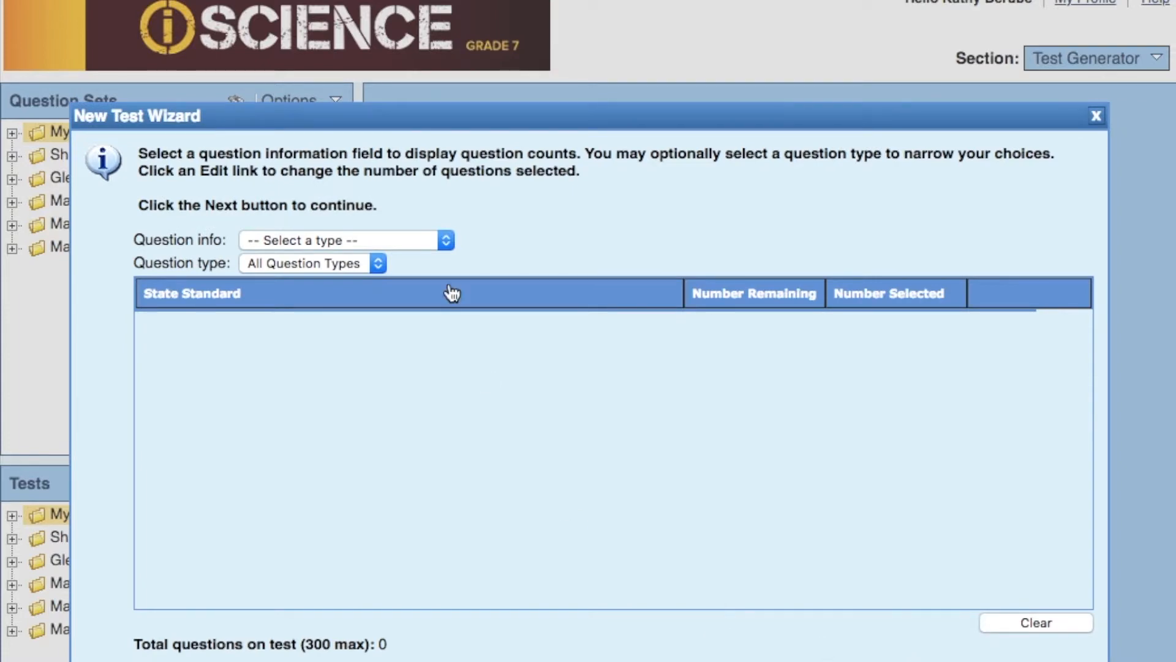
# - List the available questions by State Standard and narrow them to the Essay question type
pyautogui.click(447, 240)
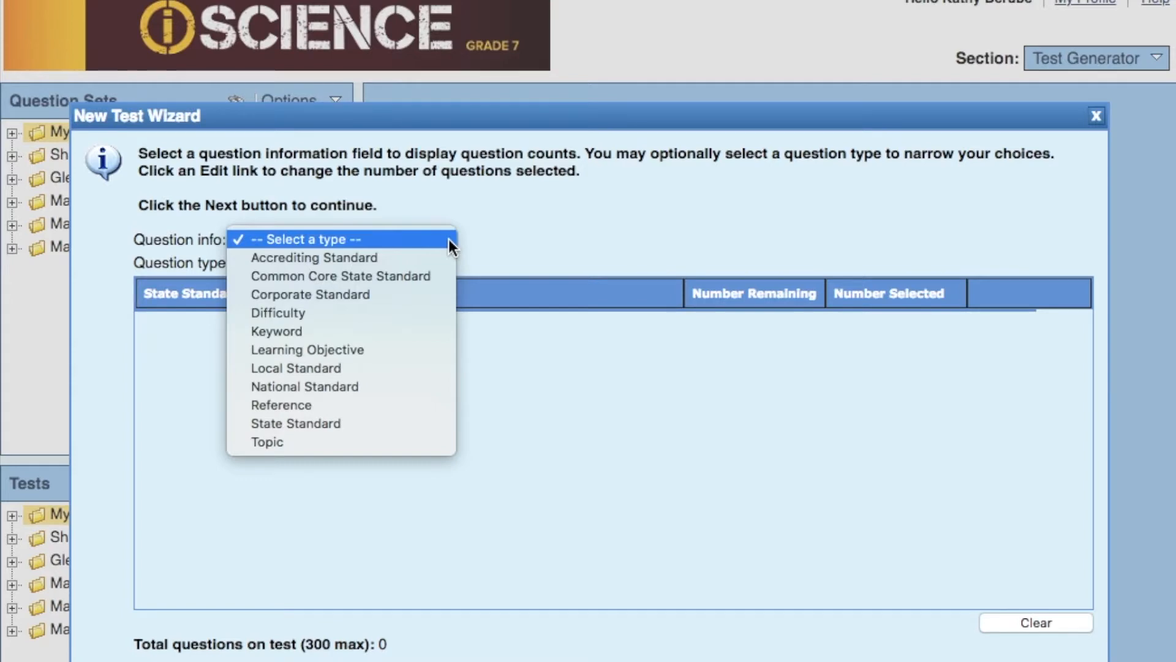
pyautogui.click(339, 424)
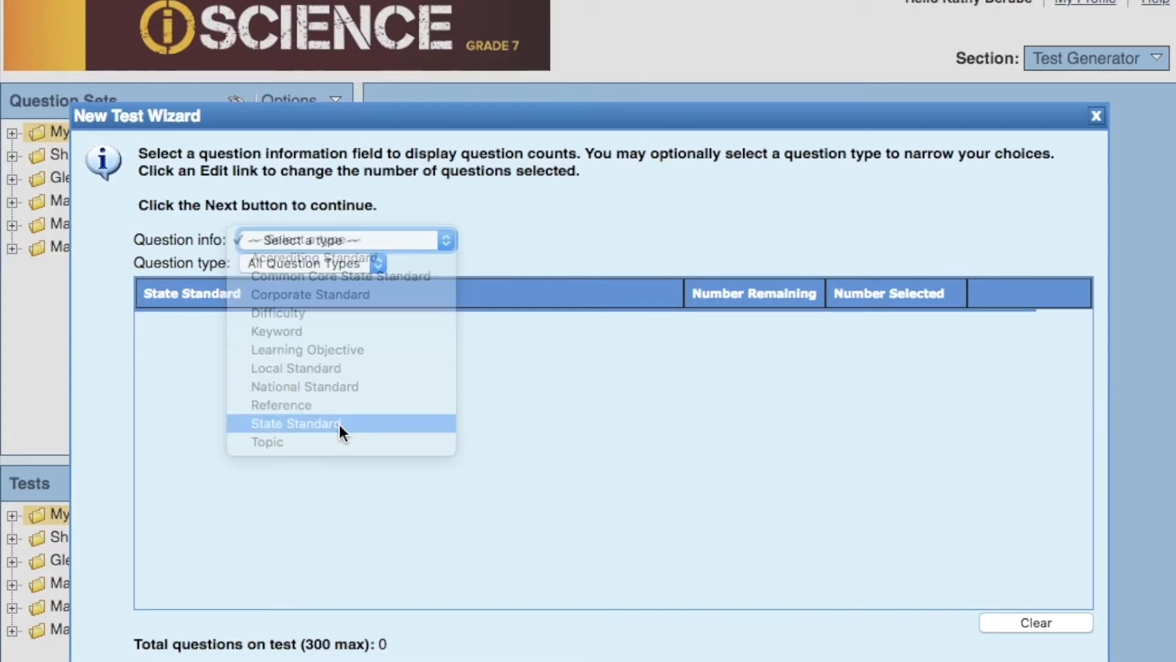
pyautogui.click(414, 265)
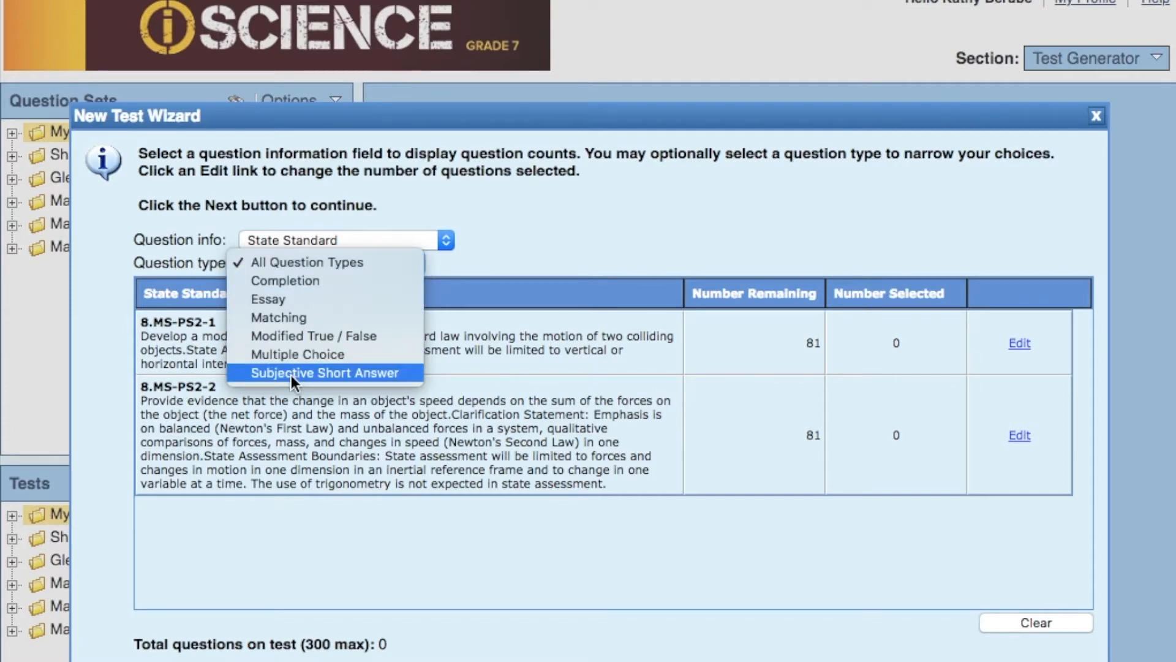
pyautogui.click(292, 302)
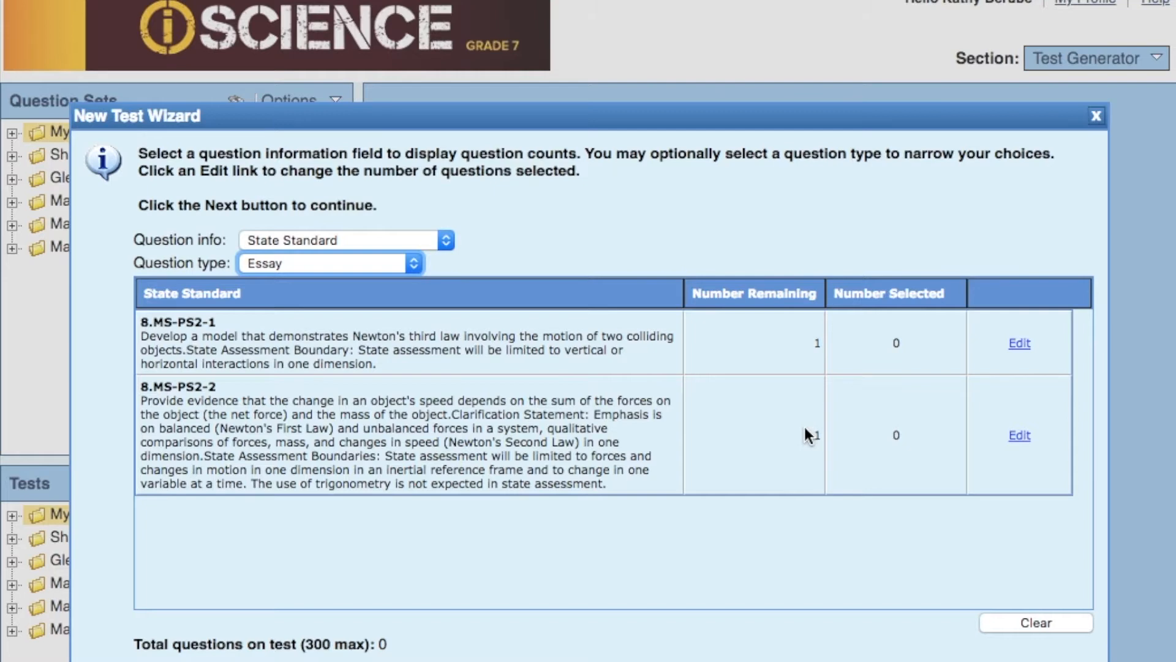
# - Enter 1 essay question for each of the state standards 8.MS-PS2-1 and 8.MS-PS2-2 and update the selection
pyautogui.click(1020, 344)
pyautogui.moveTo(936, 344); pyautogui.dragTo(945, 345)
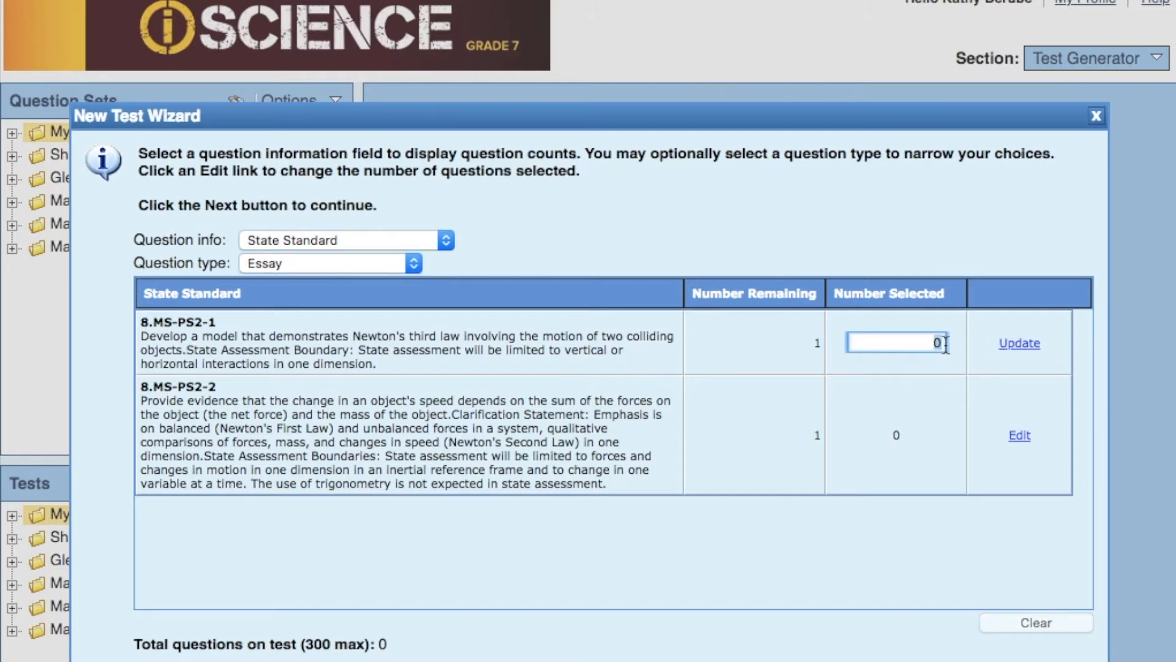
pyautogui.write('1')
pyautogui.click(1020, 436)
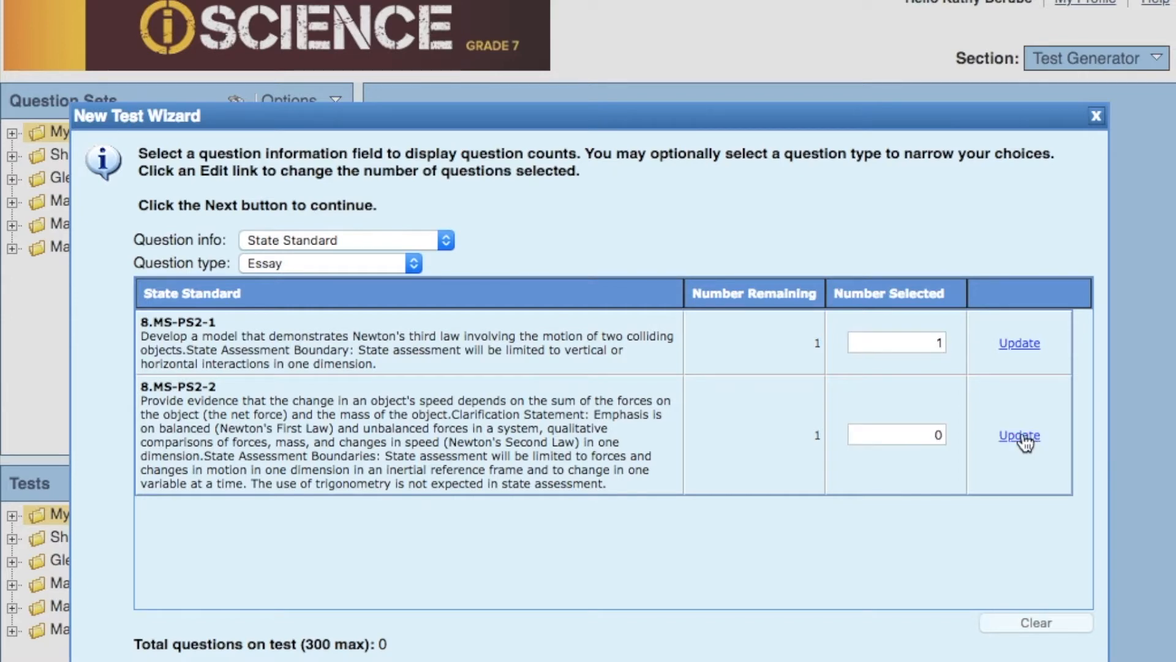
pyautogui.moveTo(935, 435); pyautogui.dragTo(955, 440)
pyautogui.write('1')
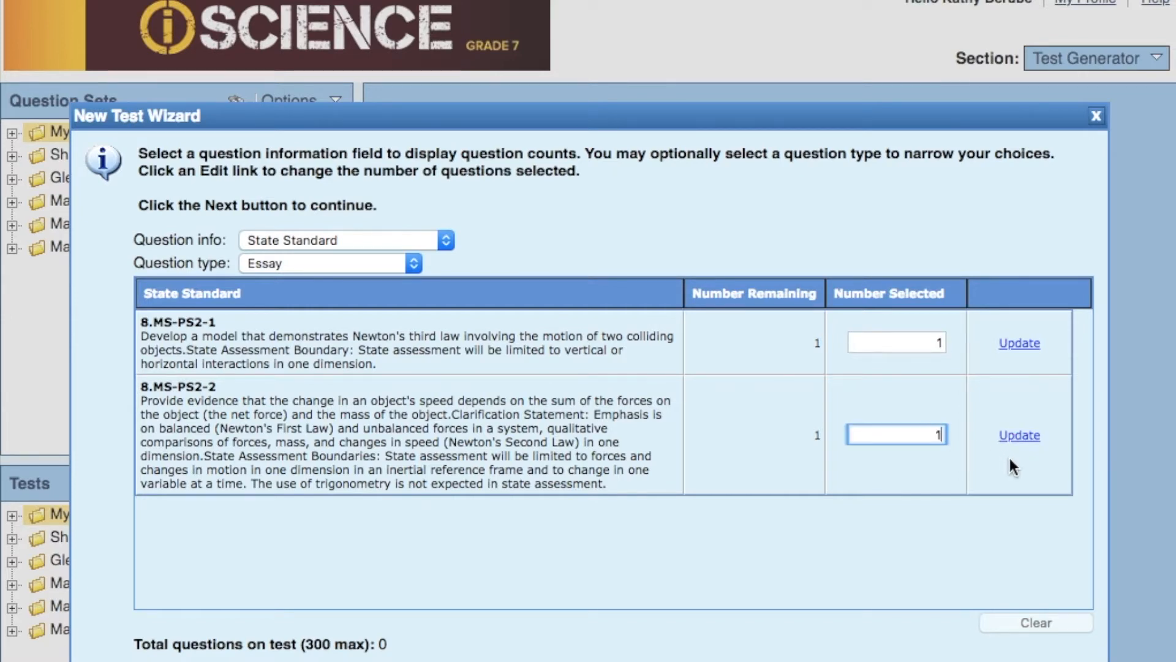
pyautogui.click(1014, 457)
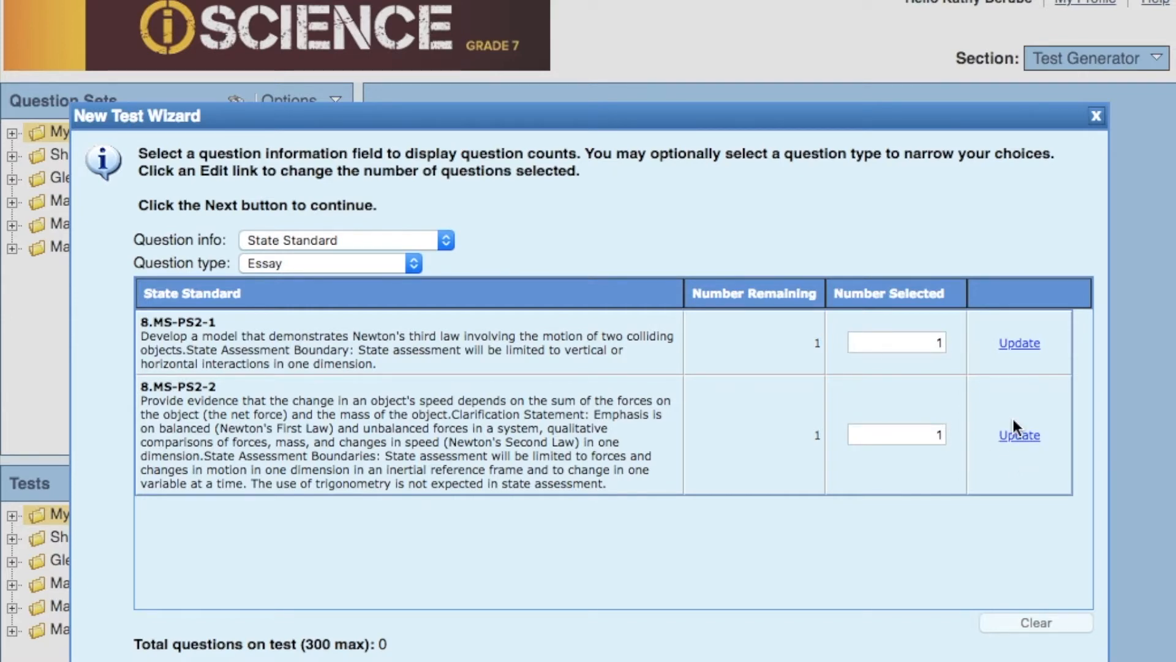
pyautogui.click(1014, 437)
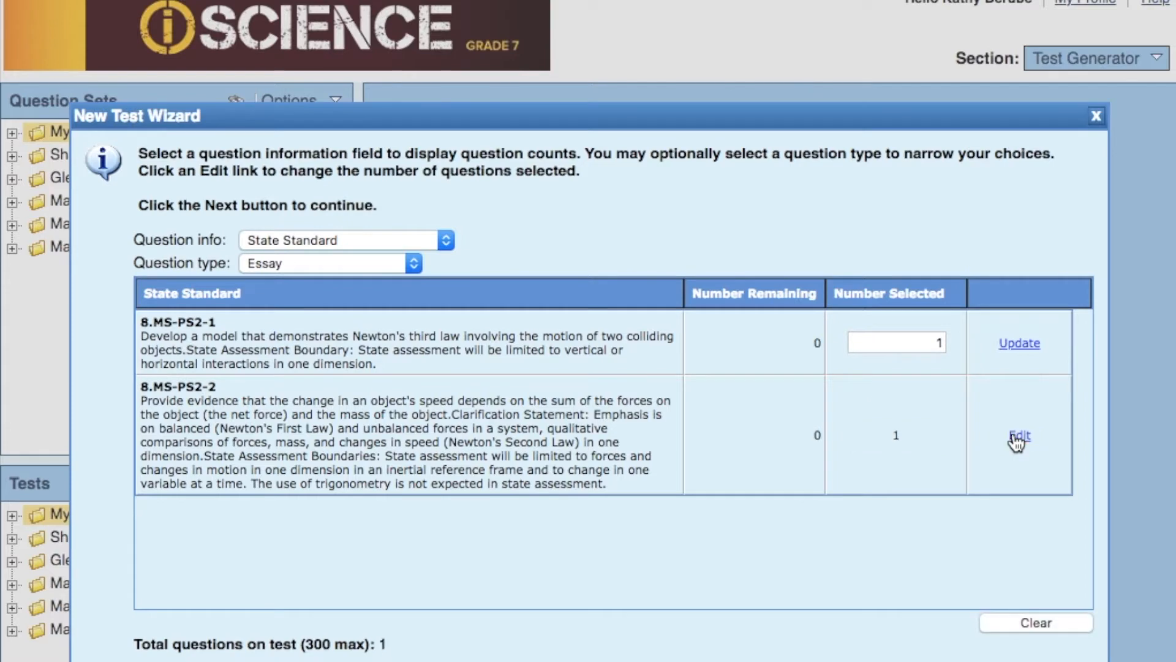
pyautogui.click(1019, 344)
# - Finish creating the Practice 2 test and review its essay question, sample answer and scoring rubric
pyautogui.click(902, 660)
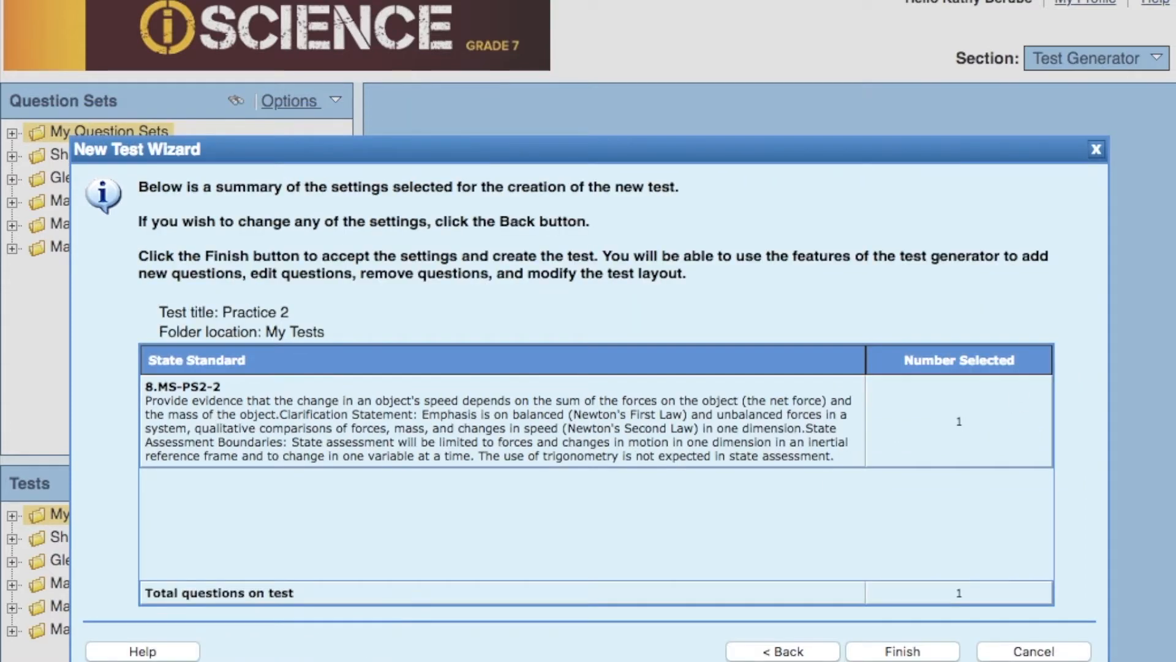
pyautogui.click(913, 651)
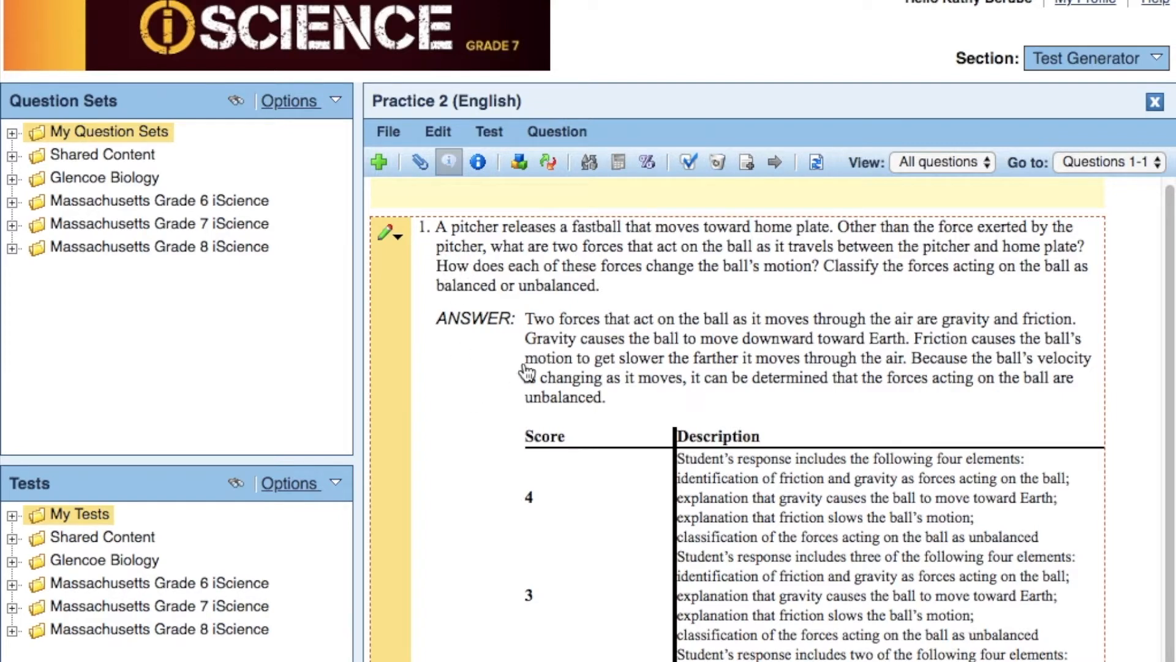
pyautogui.scroll(-3, 525, 370)
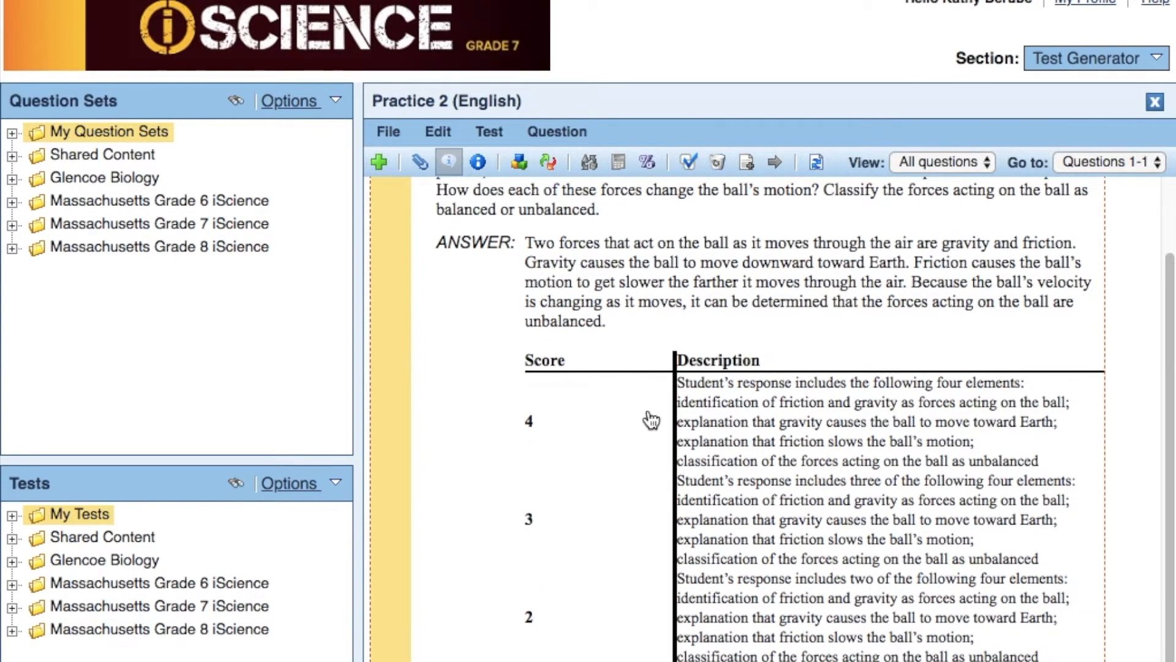
pyautogui.scroll(3, 651, 420)
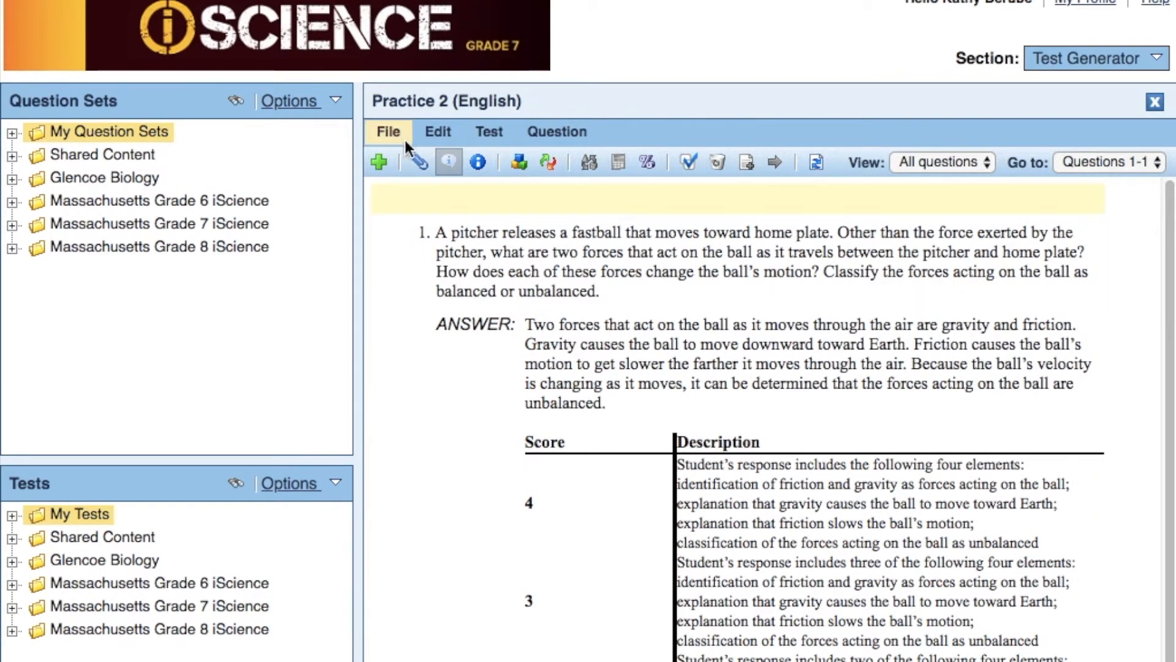
# - Add a new Multiple Choice question to the Practice 2 test
pyautogui.click(378, 159)
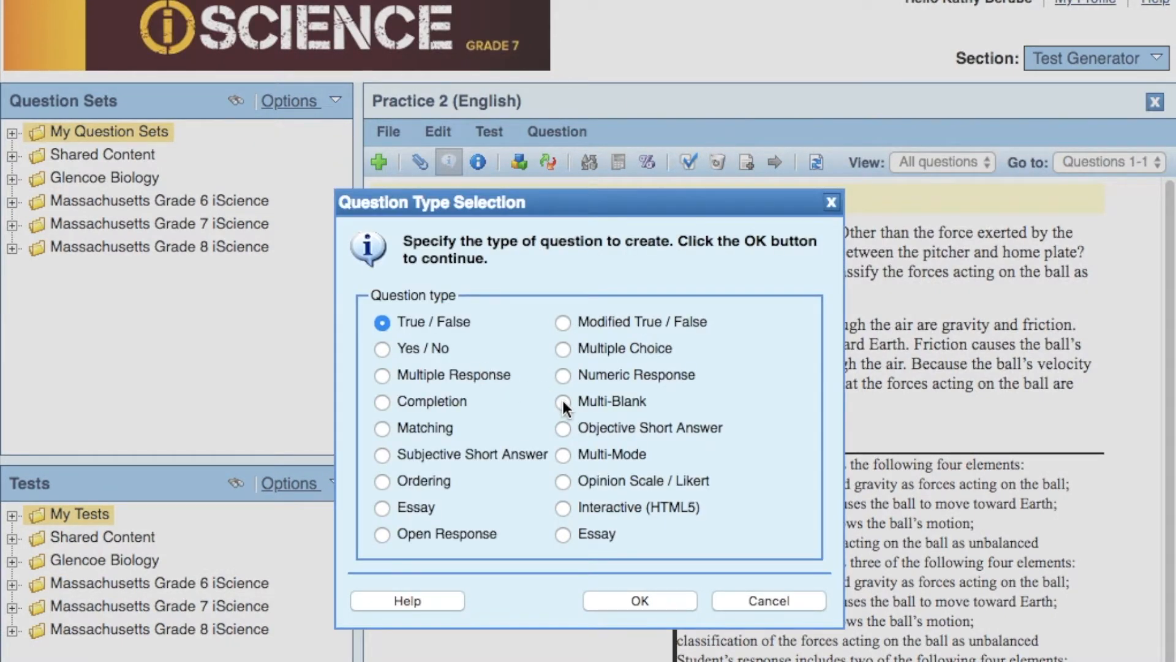
pyautogui.click(562, 348)
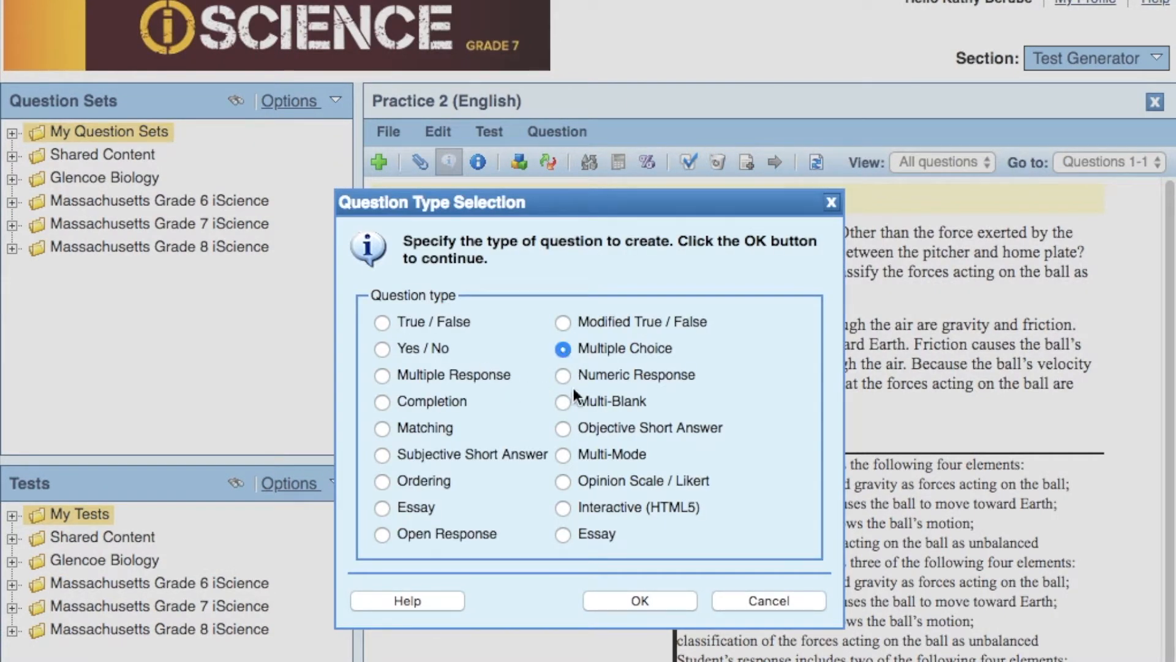
pyautogui.click(638, 601)
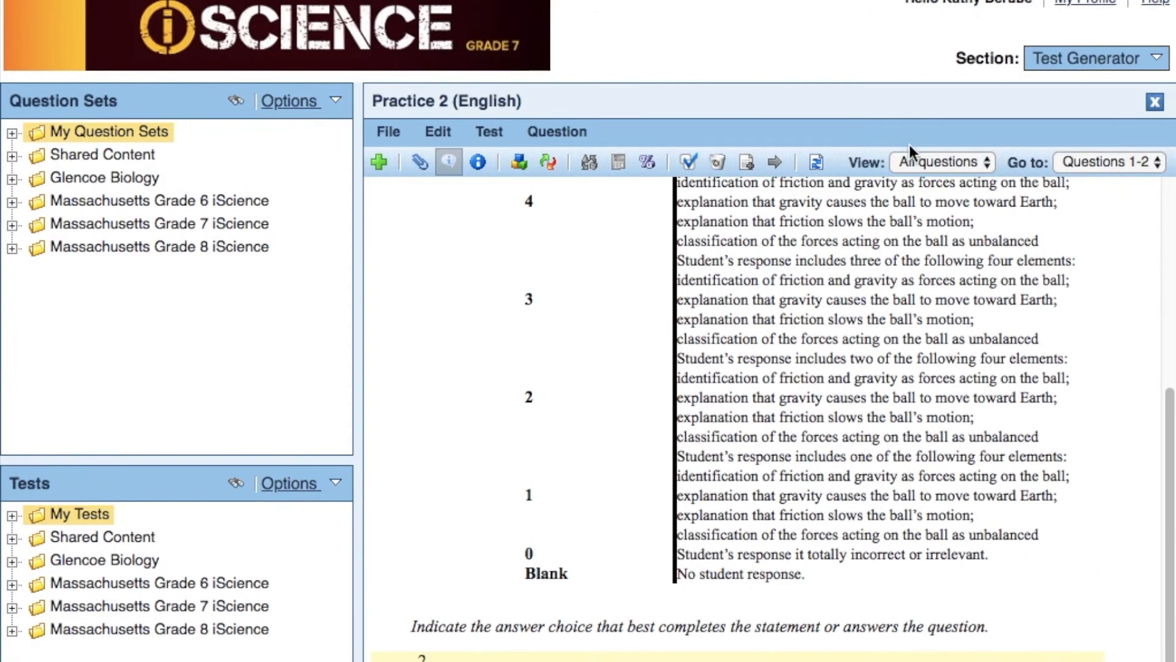
# - Close the Practice 2 test and create an empty test titled Practice 3 in My Tests
pyautogui.click(1154, 103)
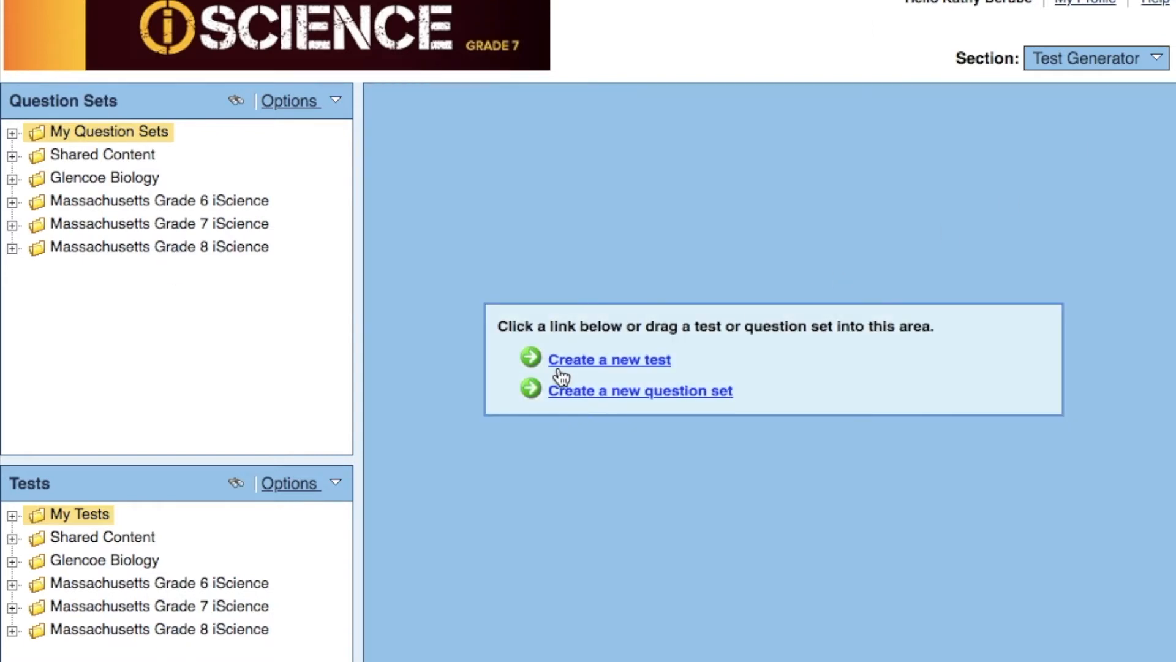
pyautogui.click(570, 363)
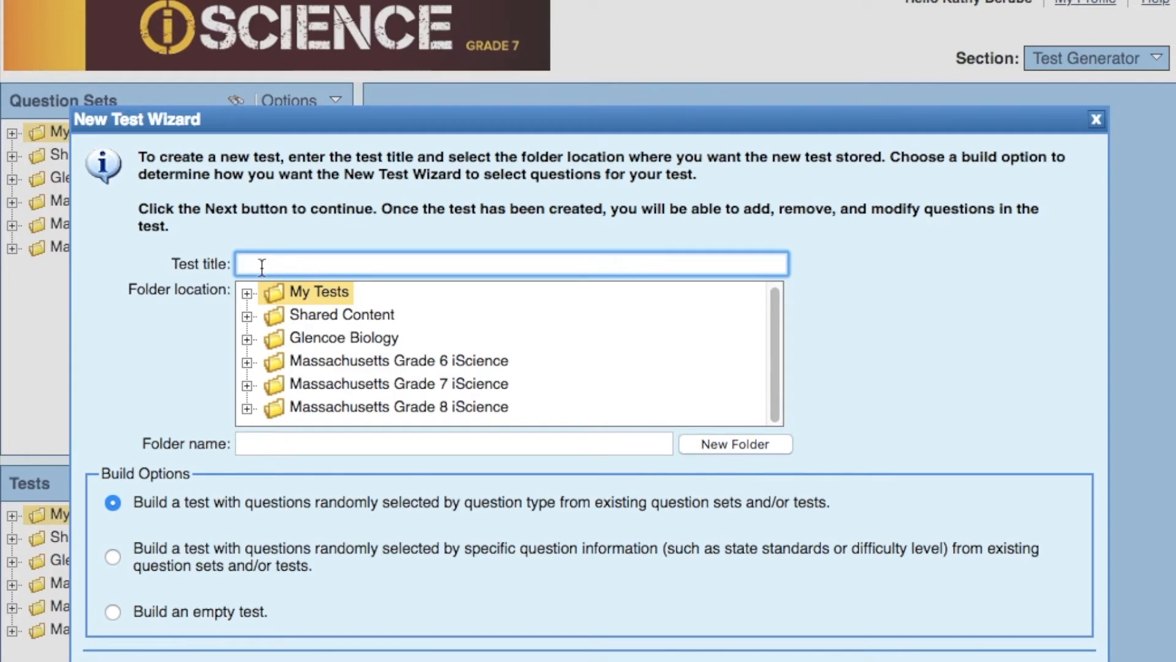
pyautogui.write('Practice 3')
pyautogui.click(112, 610)
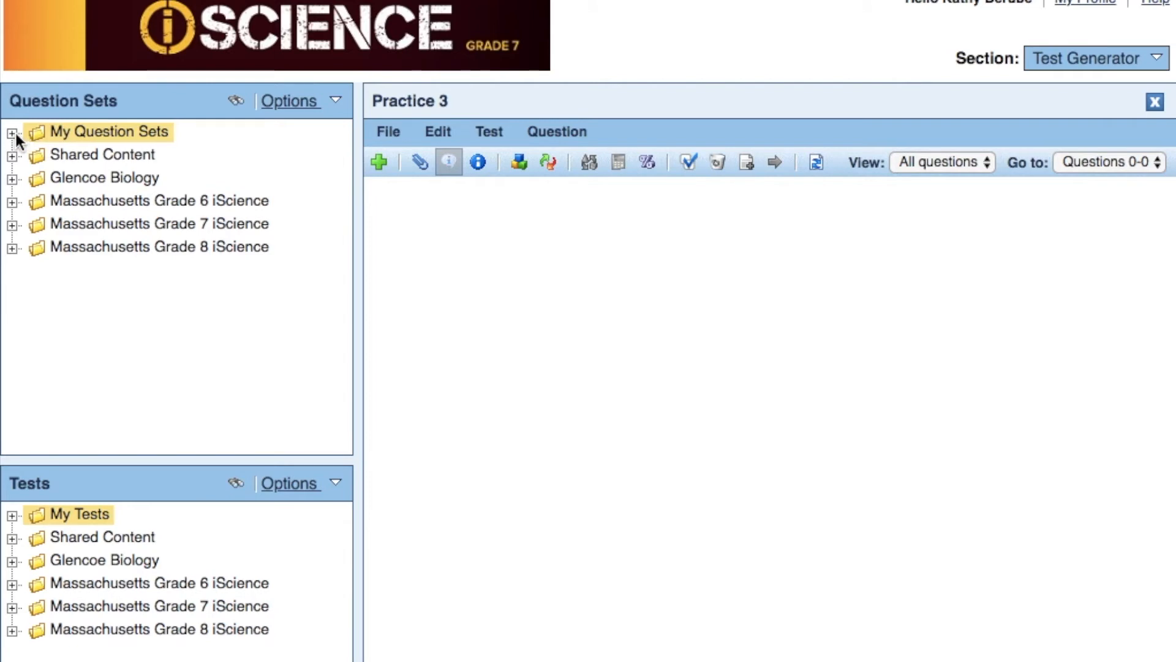
# - Expand the Massachusetts Grade 8 iScience question sets down to Chapter 14, Lesson 01: Describing Motion
pyautogui.click(11, 248)
pyautogui.scroll(-5, 150, 274)
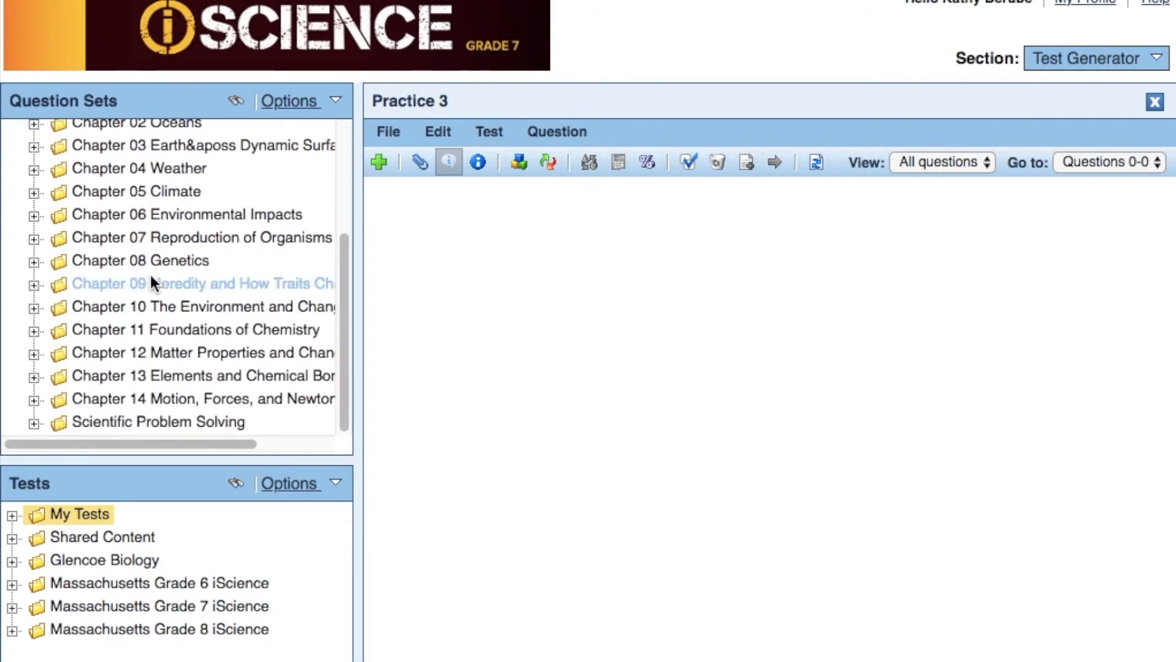
pyautogui.click(33, 399)
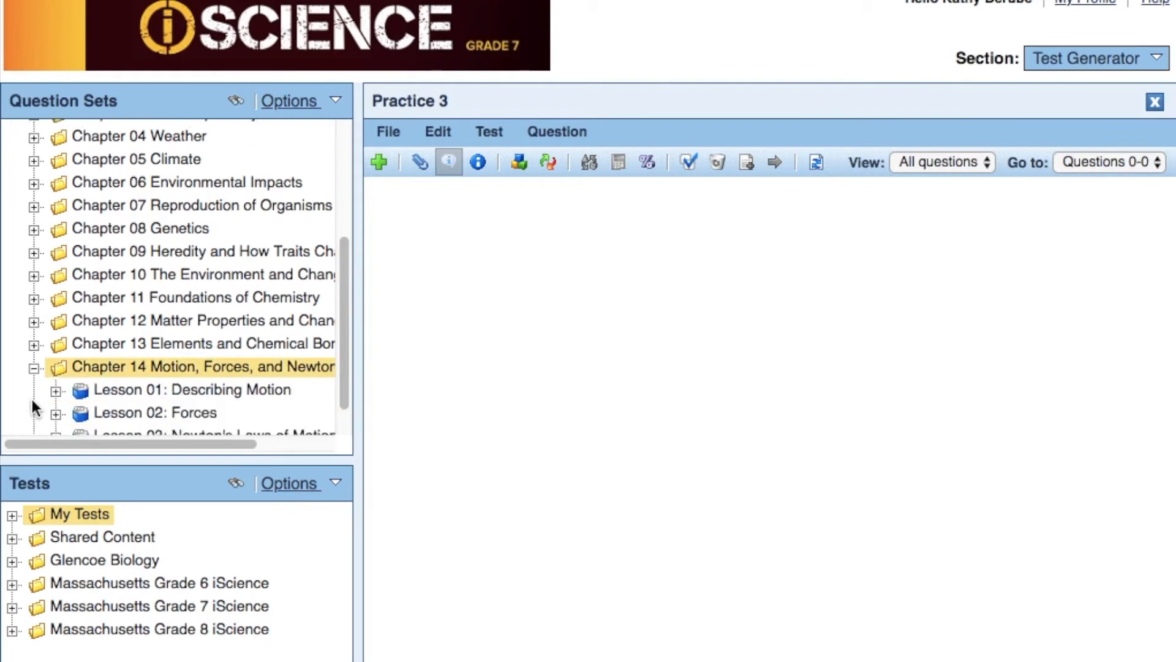
pyautogui.click(55, 354)
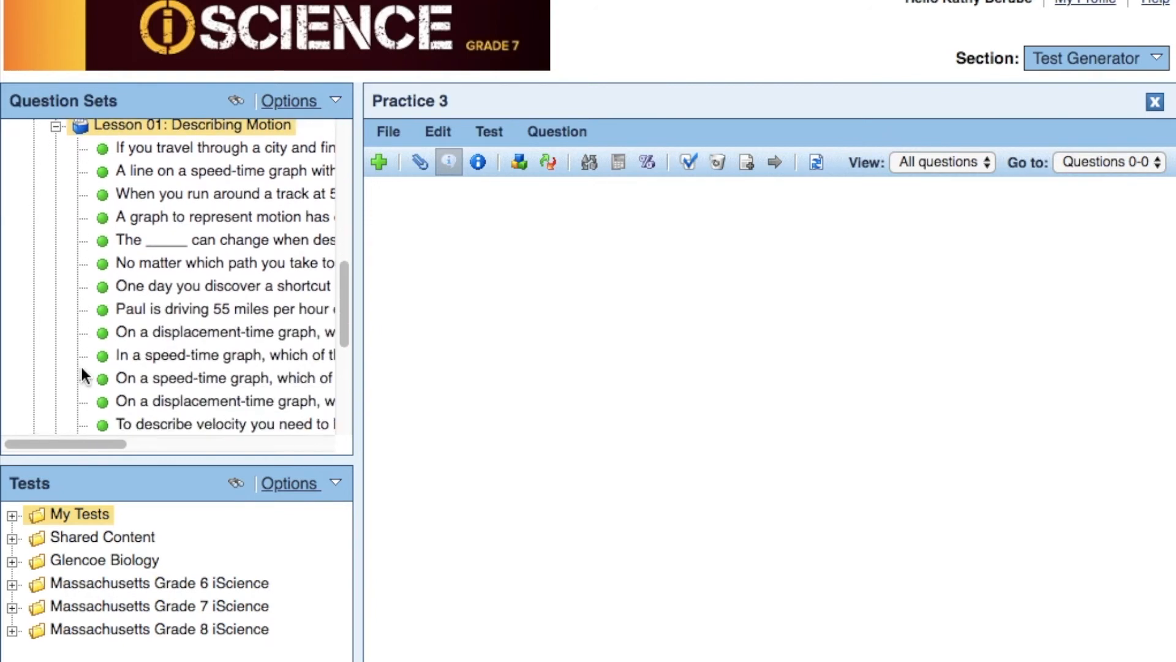
# - Add the Lesson 01 multiple-choice question about what is NOT possible in a speed-time graph to Practice 3
pyautogui.scroll(-2, 81, 367)
pyautogui.scroll(1, 80, 364)
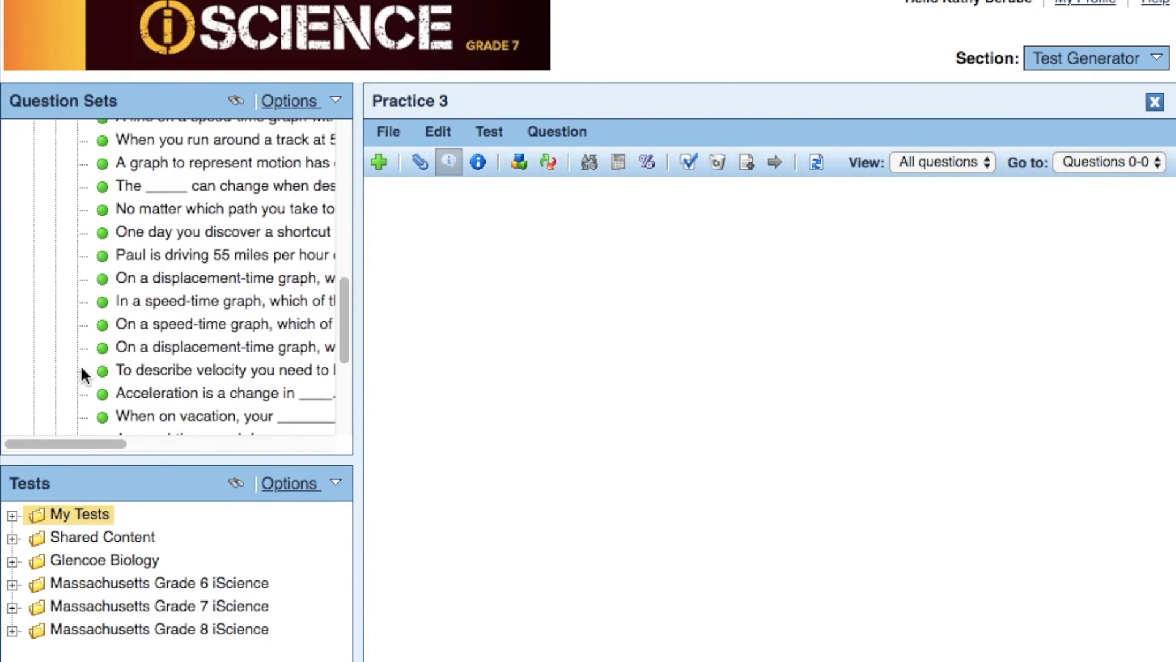
pyautogui.moveTo(120, 294)
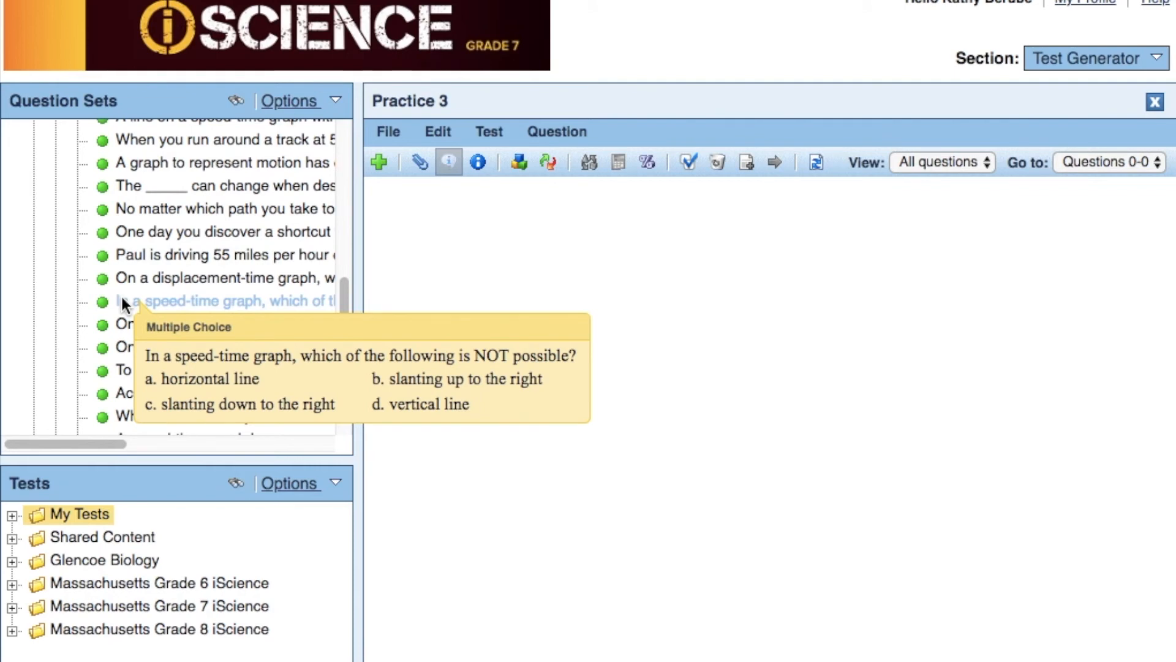
pyautogui.moveTo(122, 302); pyautogui.dragTo(443, 233)
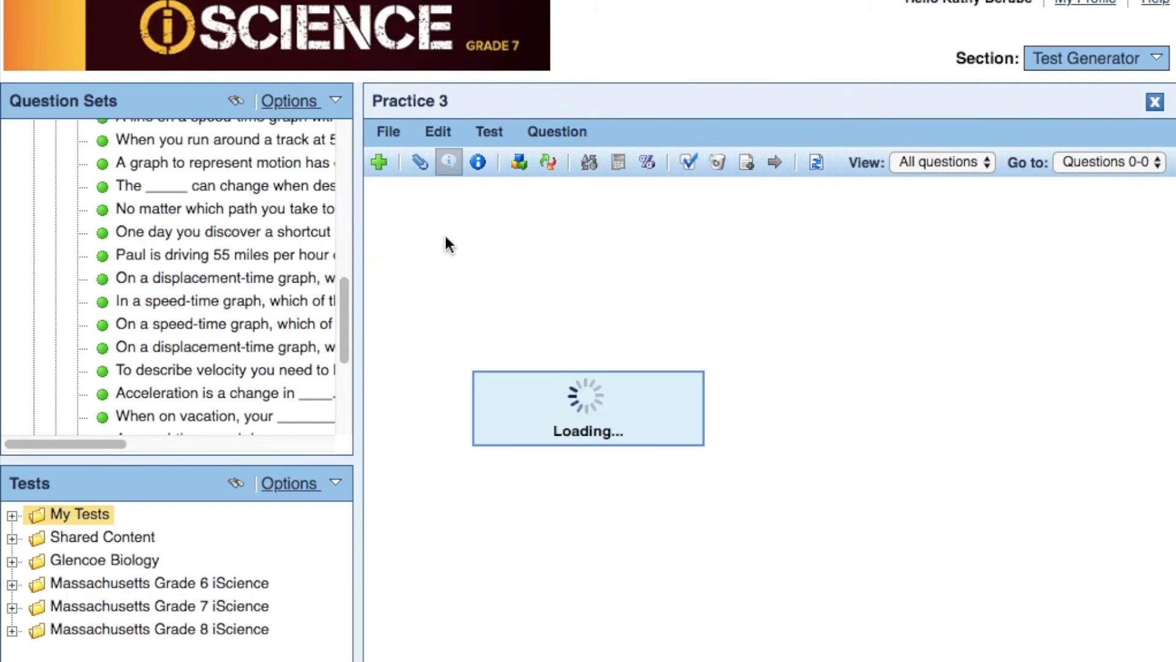
# - Add the Lesson 01 questions "Explain the motions of a hockey puck" and "Label each value with the proper term" to Practice 3
pyautogui.scroll(-5, 180, 308)
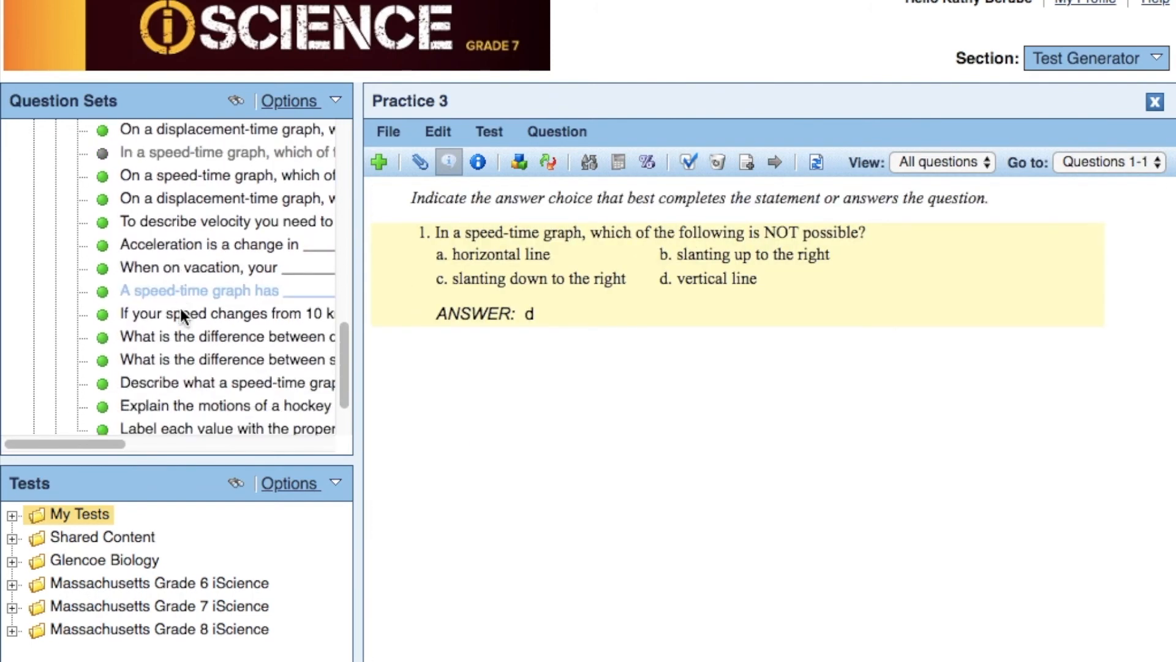
pyautogui.moveTo(160, 377); pyautogui.dragTo(542, 352)
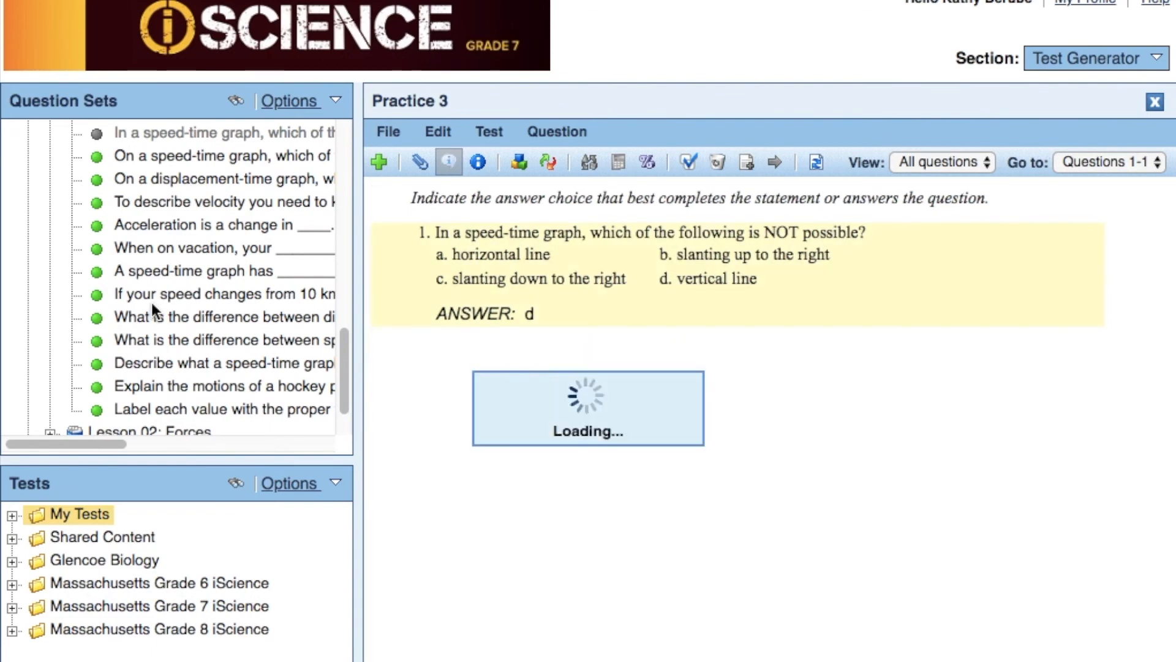
pyautogui.scroll(-2, 152, 302)
pyautogui.scroll(-1, 152, 303)
pyautogui.moveTo(138, 347); pyautogui.dragTo(483, 571)
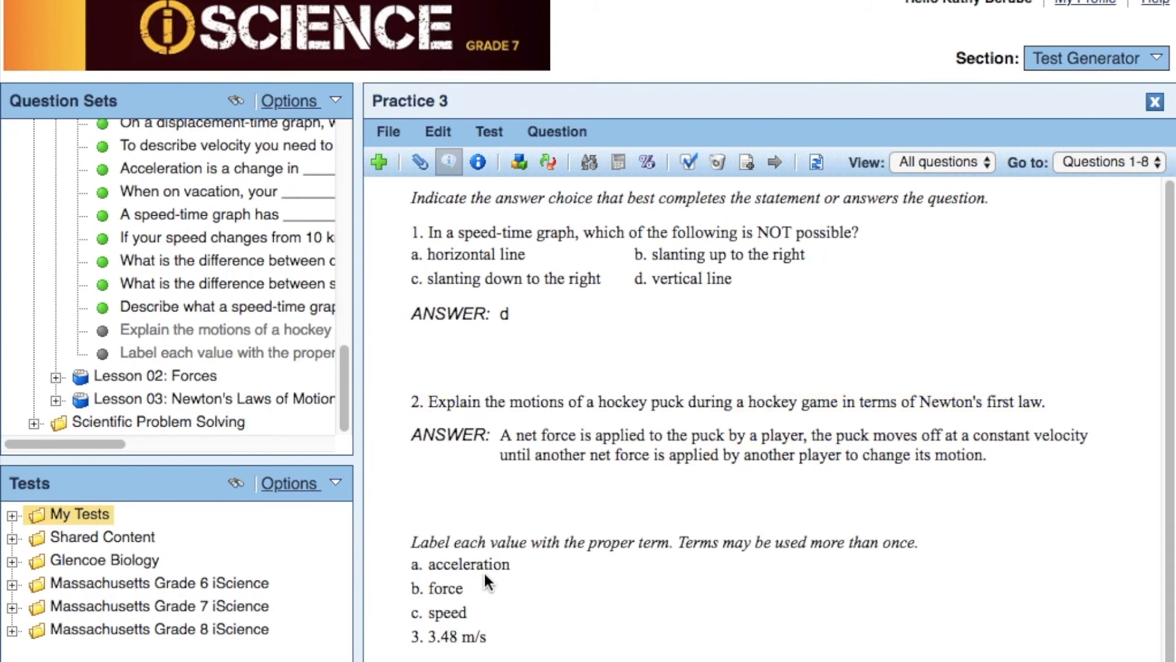
pyautogui.scroll(-3, 485, 576)
pyautogui.scroll(5, 484, 582)
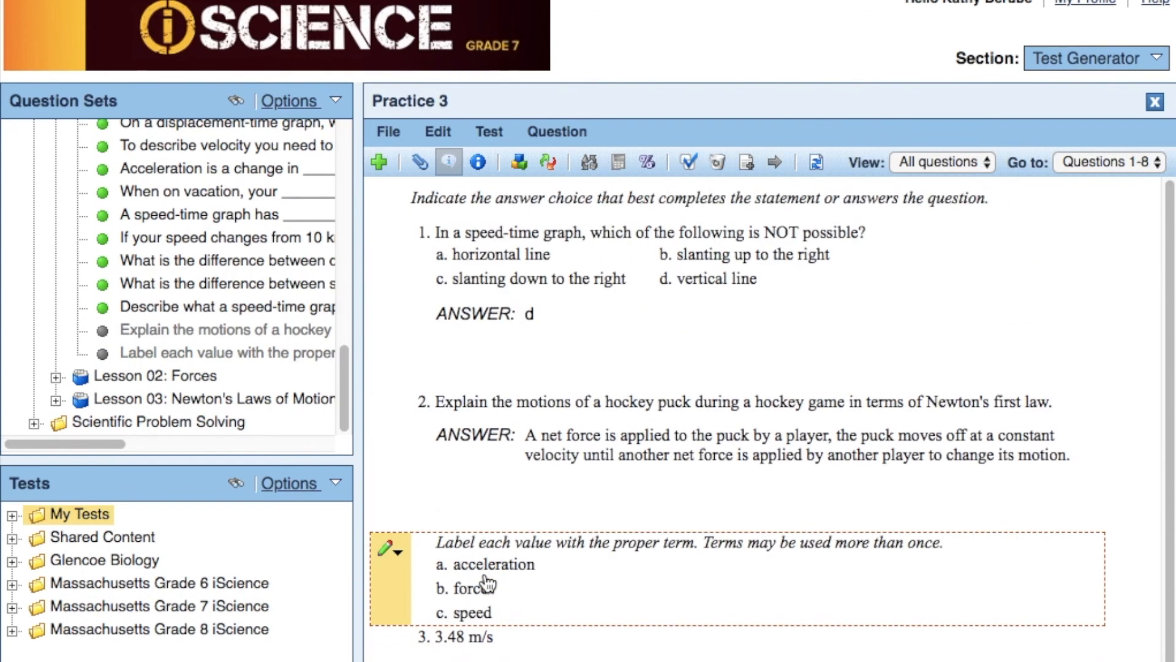
# - Check the actions available for question 1 of Practice 3 and switch to the Classes and Assignments section
pyautogui.moveTo(407, 270)
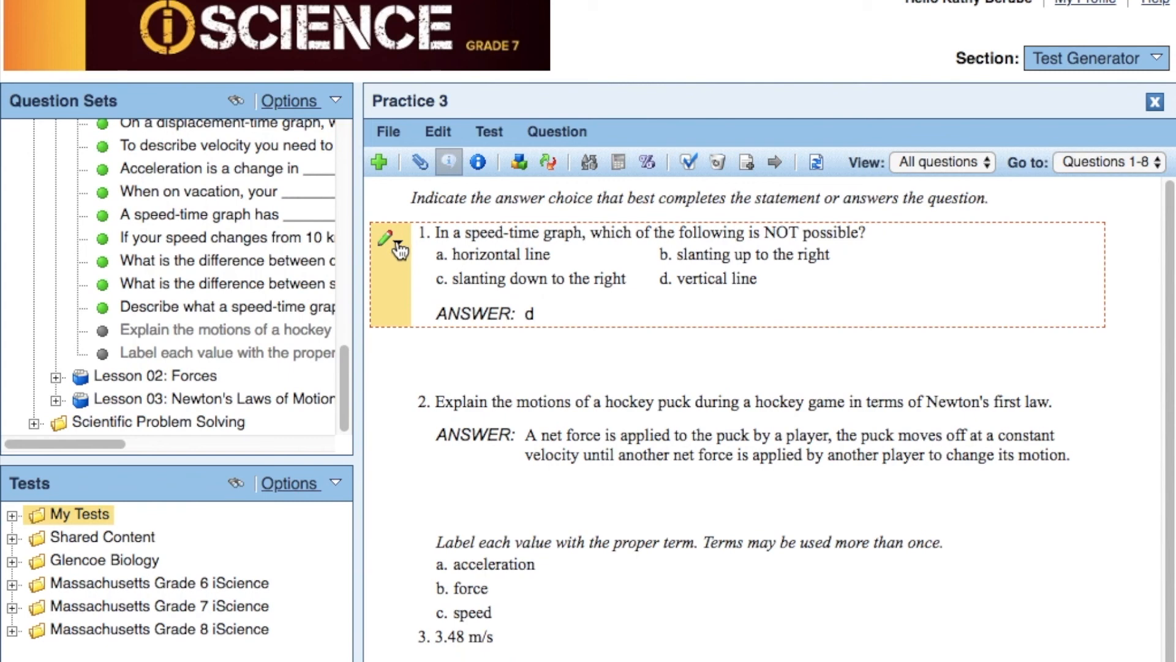
pyautogui.click(395, 241)
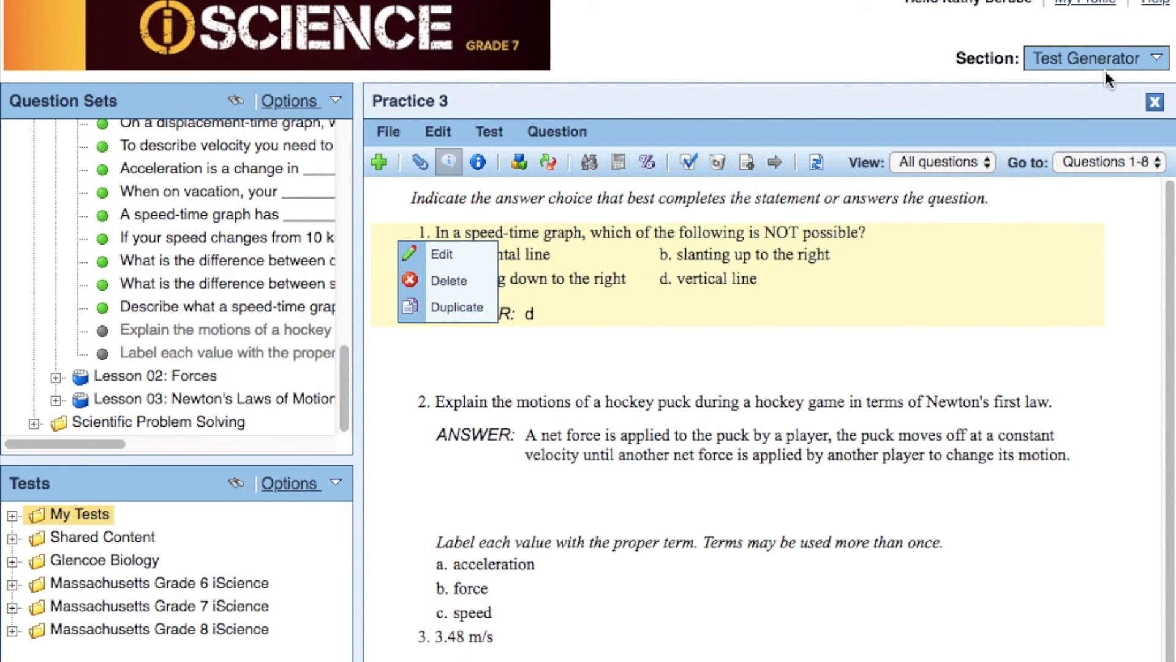
pyautogui.click(1126, 62)
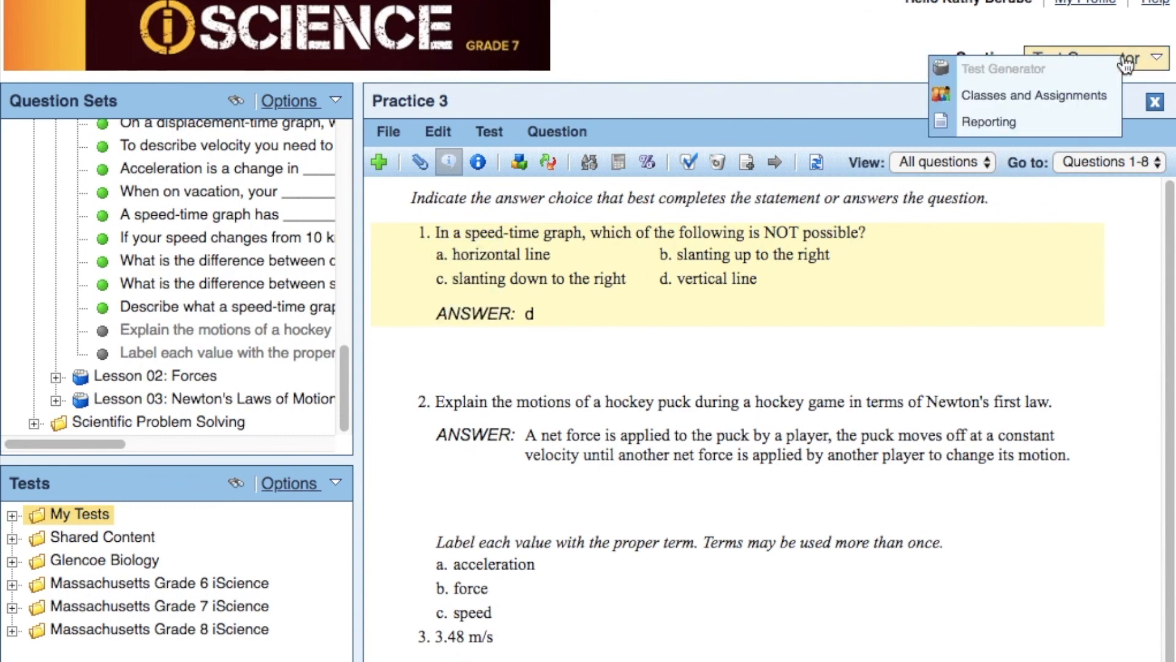
pyautogui.click(1042, 94)
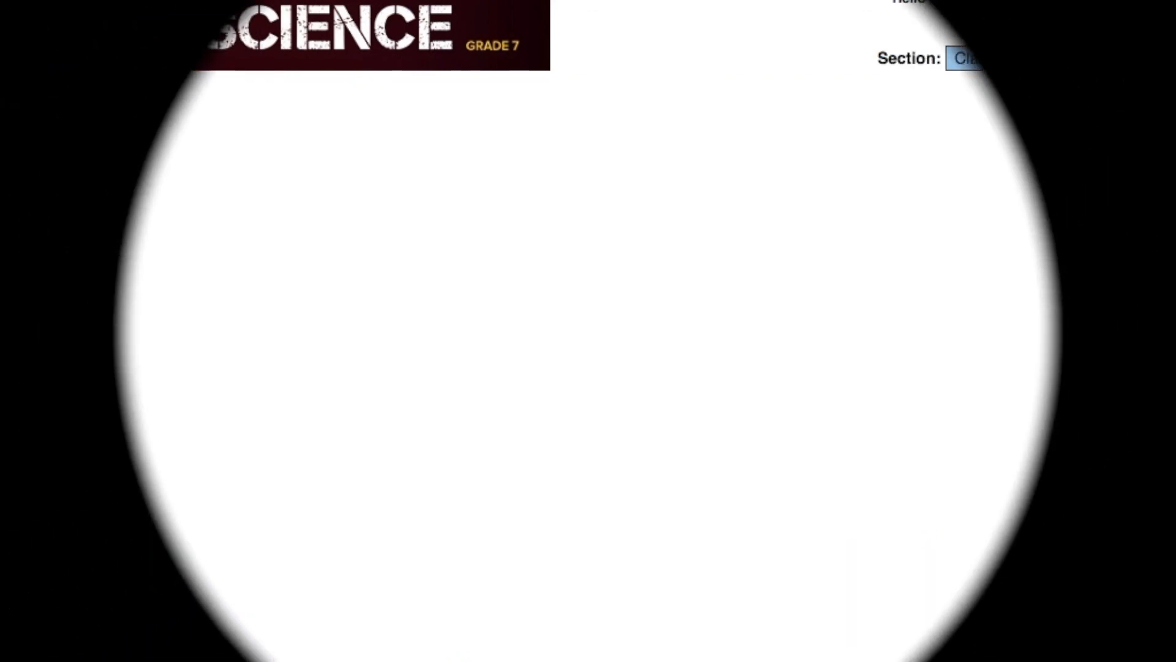